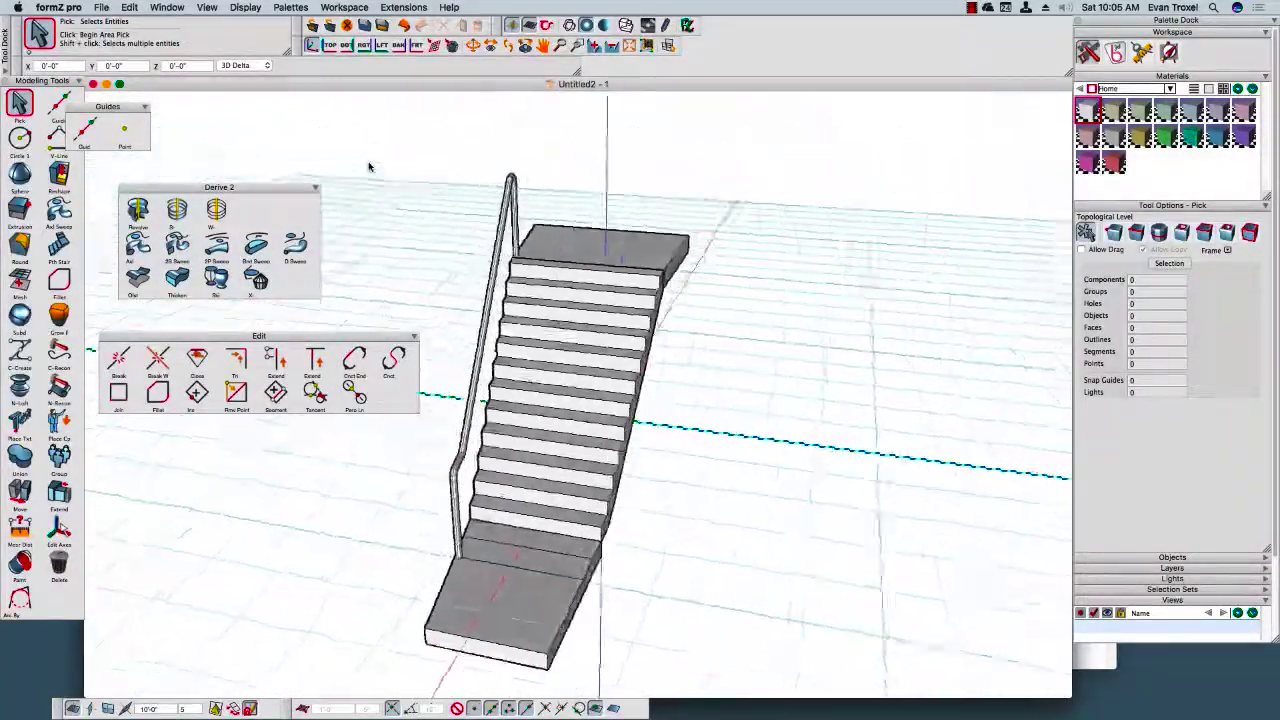
# Draw a guide line along the stair nosings on the side that has no railing.
pyautogui.click(472, 45)
pyautogui.click(762, 273)
pyautogui.moveTo(553, 317); pyautogui.dragTo(798, 278)
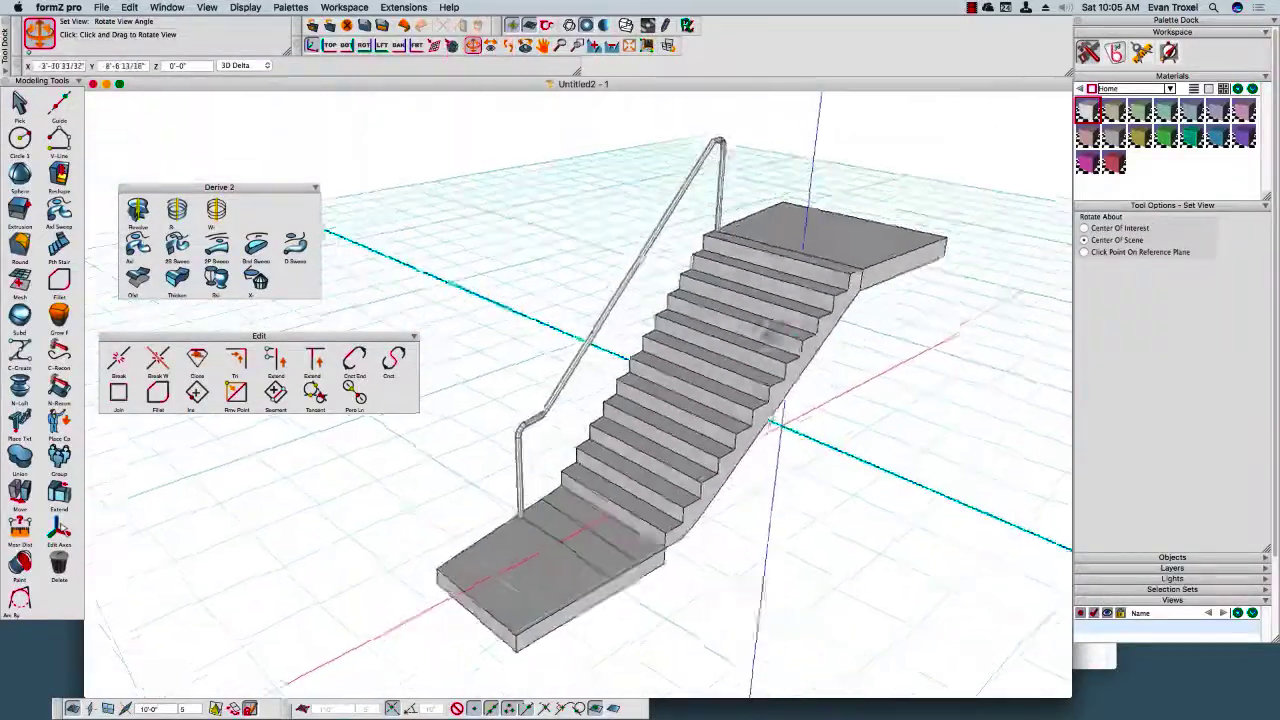
pyautogui.moveTo(793, 396); pyautogui.dragTo(826, 351)
pyautogui.press('Escape')
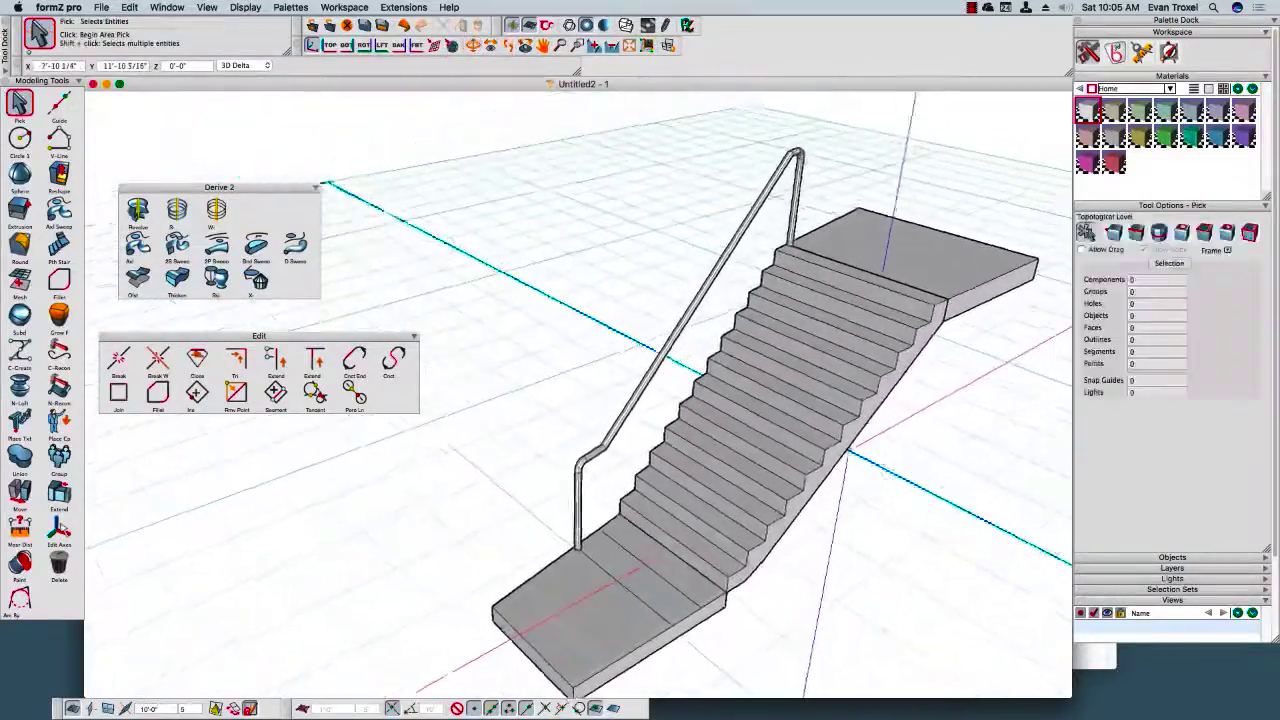
pyautogui.click(20, 105)
pyautogui.click(460, 183)
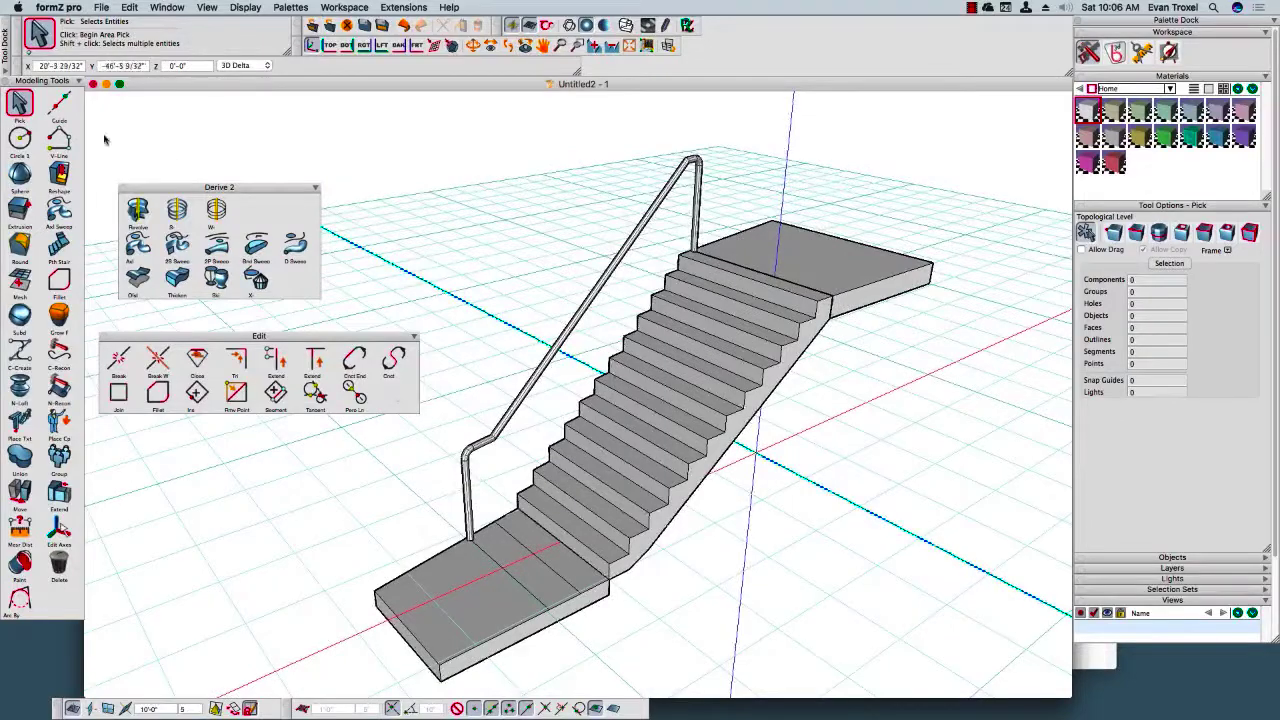
pyautogui.click(58, 104)
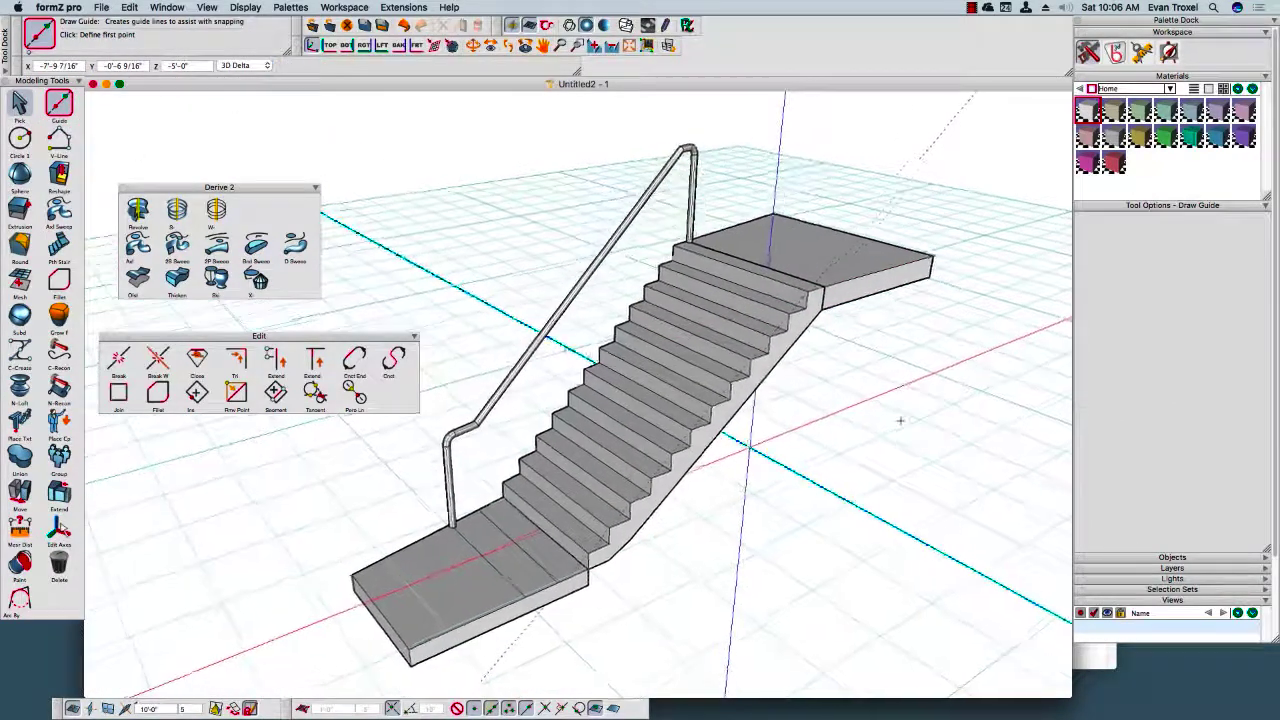
# Move the nosing guide straight up from the top nosing, perpendicular to the reference plane.
pyautogui.click(21, 102)
pyautogui.press('m')
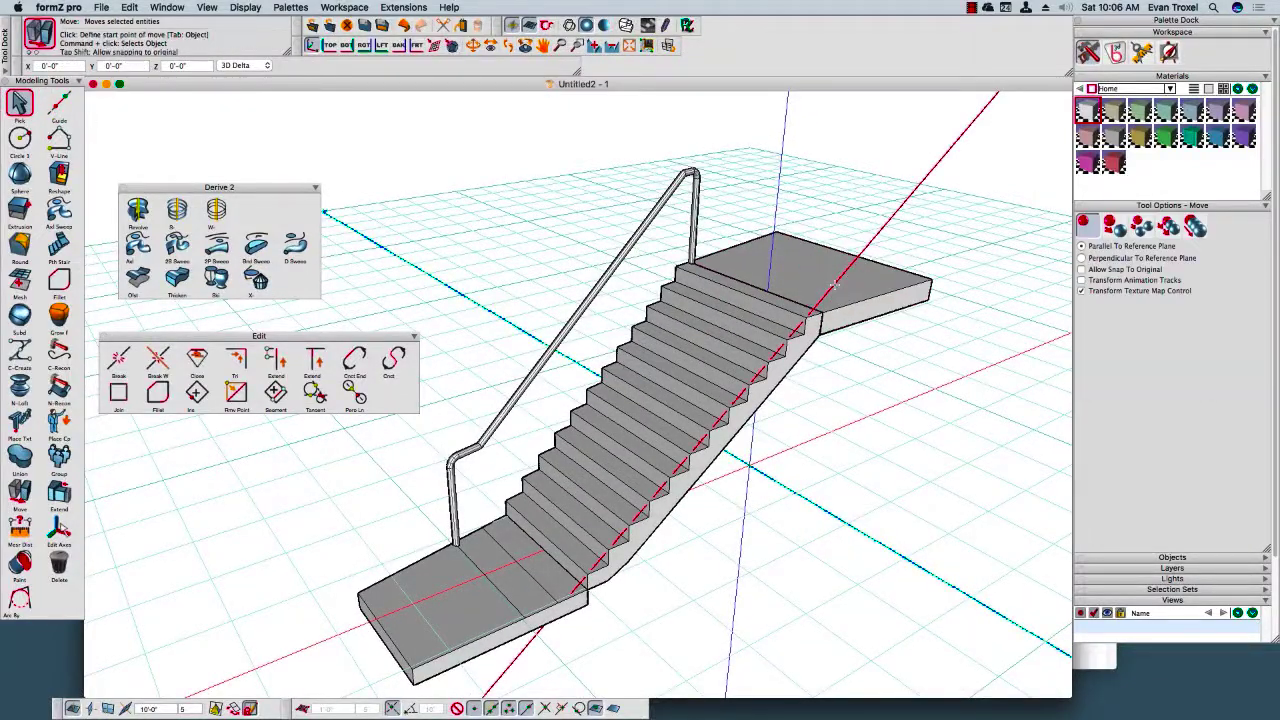
pyautogui.click(807, 320)
pyautogui.press('super')
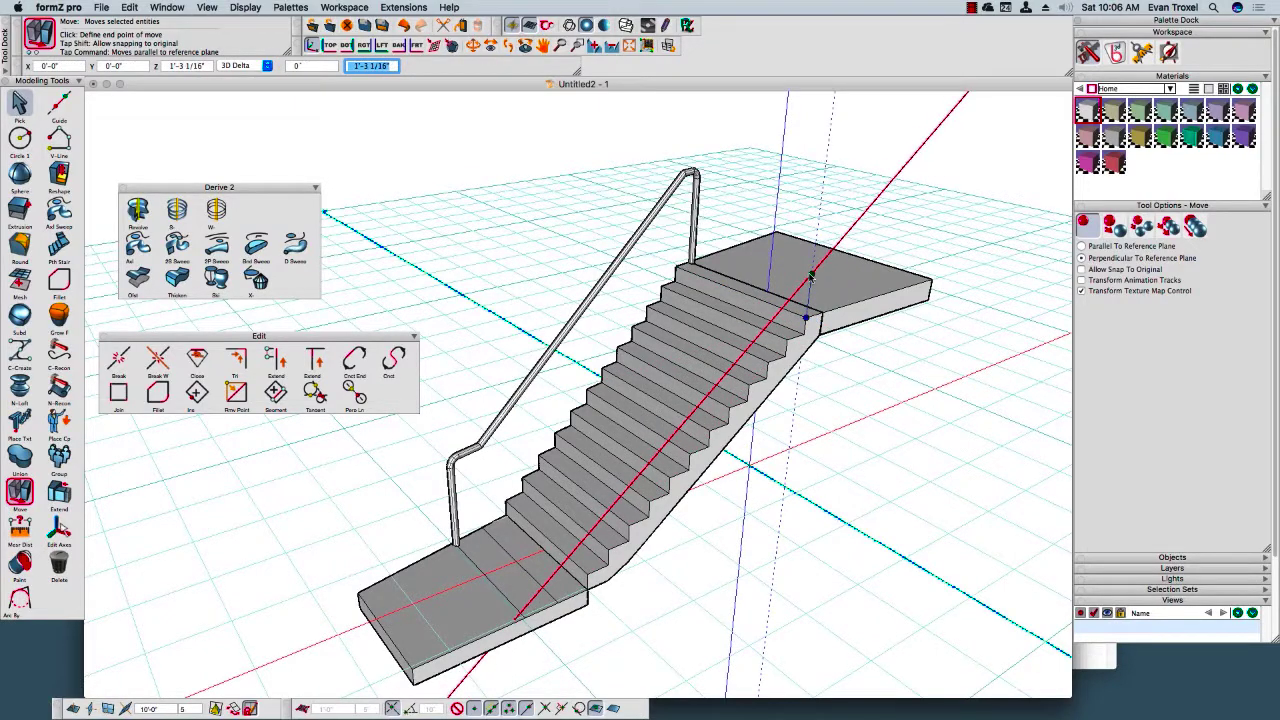
pyautogui.press('Return')
pyautogui.moveTo(98, 126); pyautogui.dragTo(107, 135, button='middle')
pyautogui.scroll(-3, 107, 135)
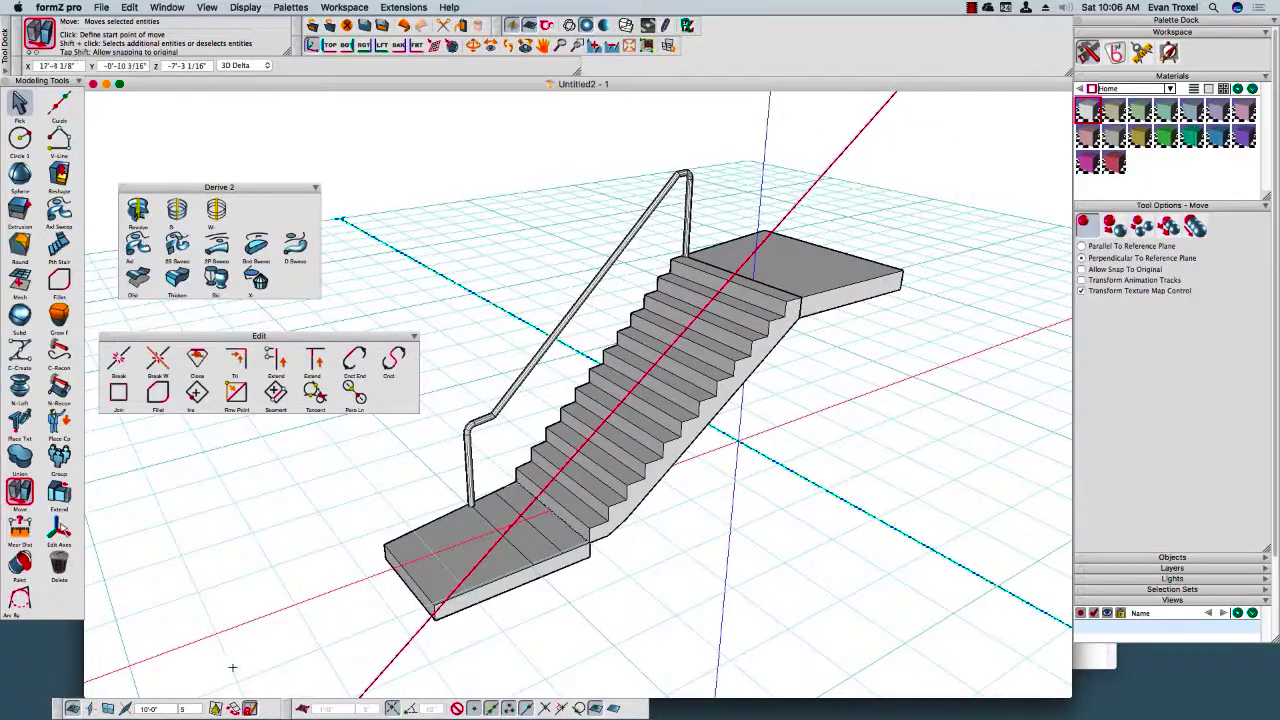
# Define a floating reference plane from the open side face of the stair.
pyautogui.click(216, 708)
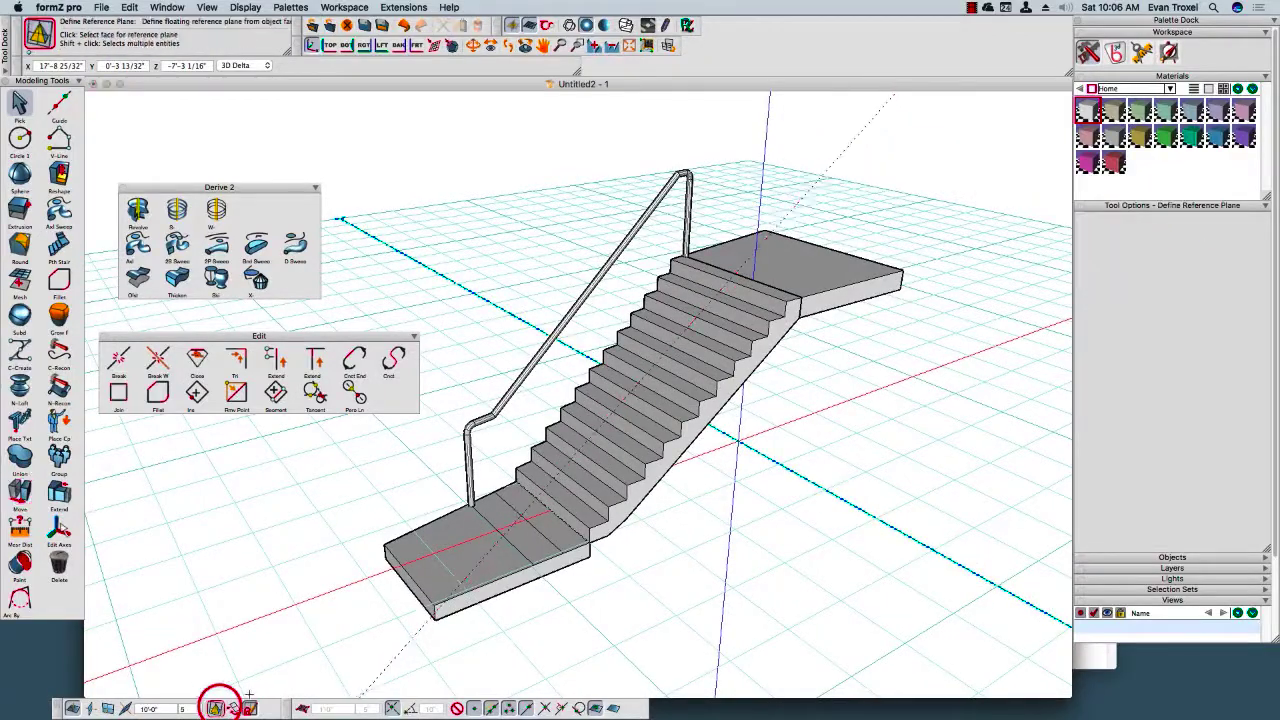
pyautogui.click(638, 490)
pyautogui.moveTo(819, 342); pyautogui.dragTo(729, 314, button='middle')
# Try to draw the railing path as a vector line, rising 3' from the upper landing's edge, running level and then sloping down.
pyautogui.click(59, 139)
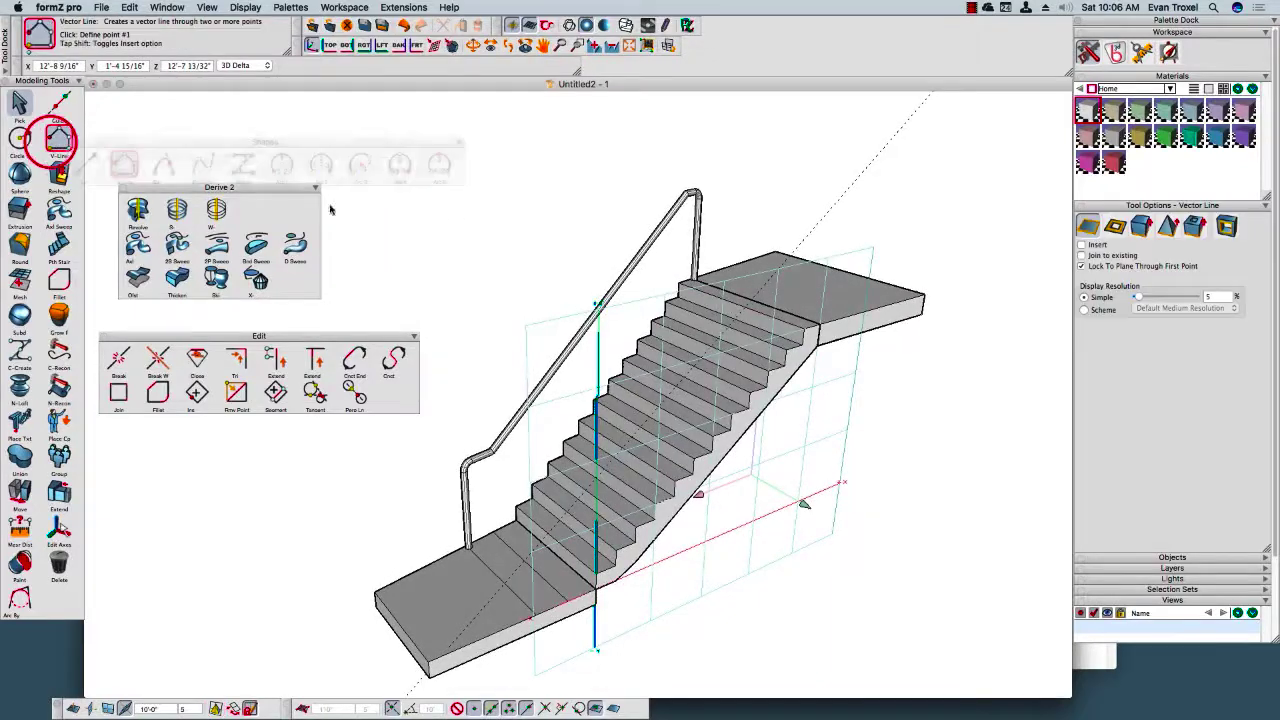
pyautogui.moveTo(1041, 272); pyautogui.dragTo(828, 329, button='middle')
pyautogui.click(820, 333)
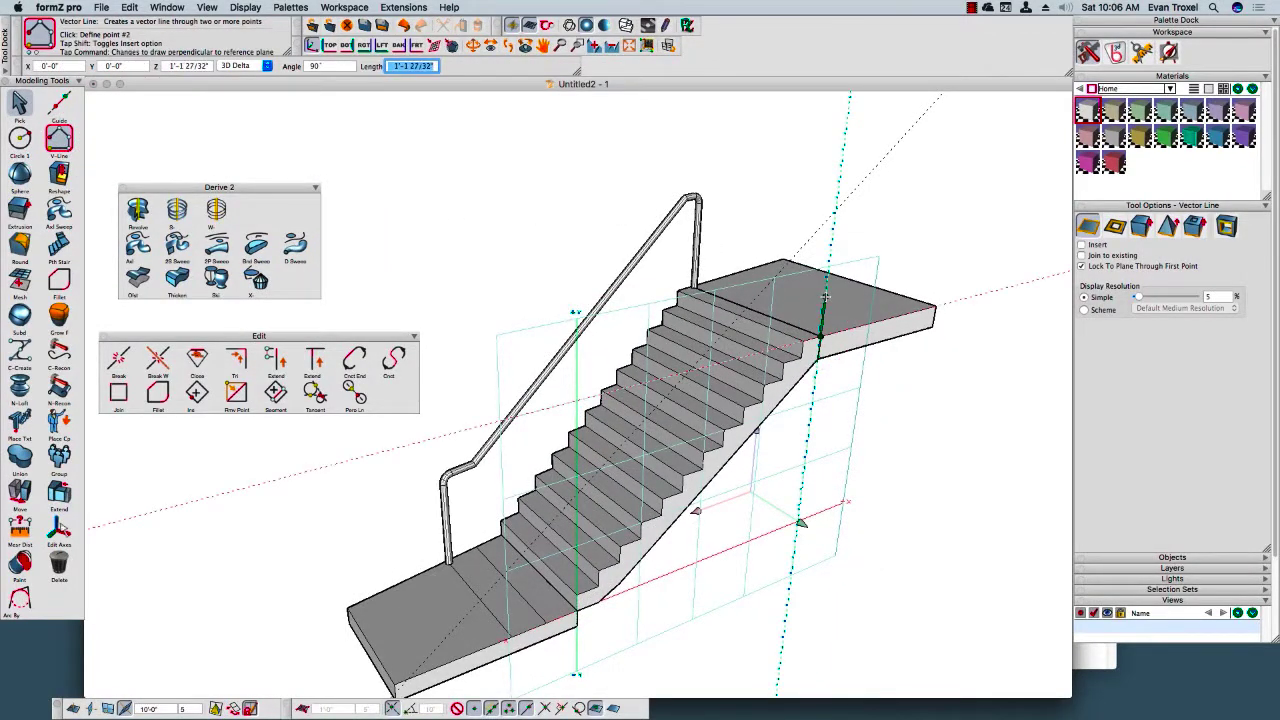
pyautogui.write('3')
pyautogui.press('Return')
pyautogui.click(815, 231)
pyautogui.moveTo(640, 522); pyautogui.dragTo(680, 575, button='middle')
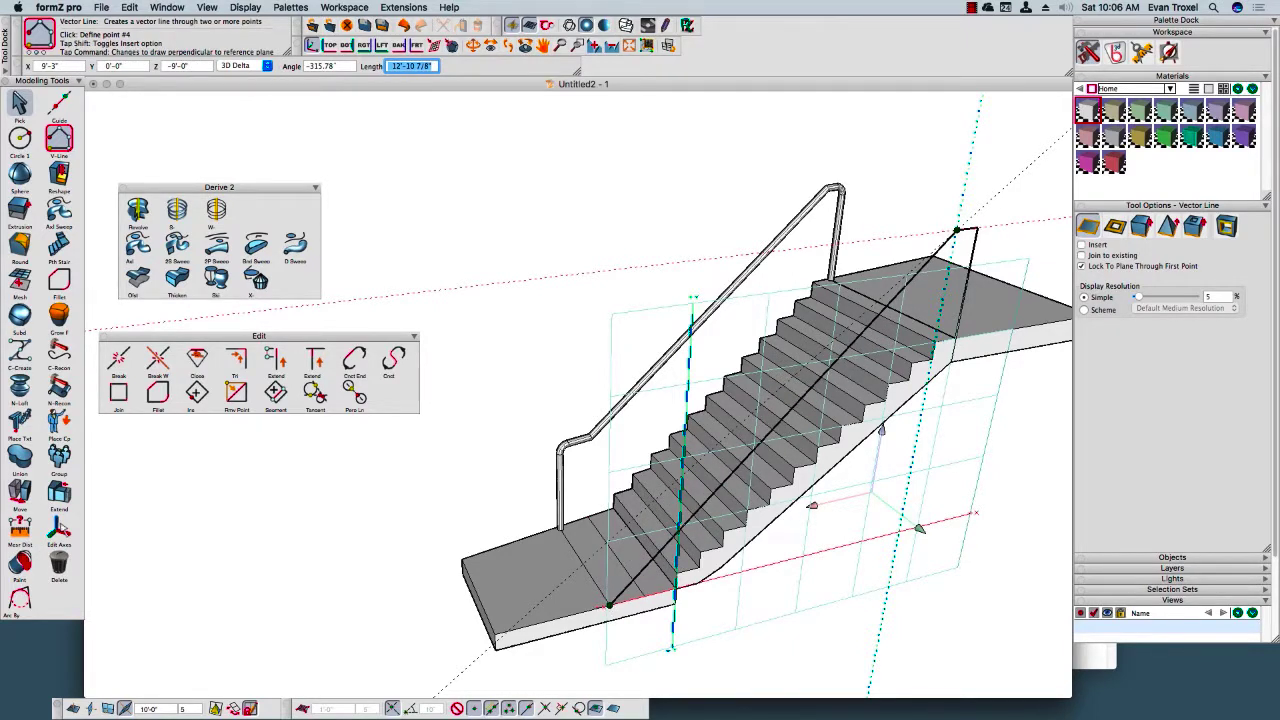
pyautogui.click(609, 605)
# Lock a vertical snap guide at the lower landing's seam nearest the stairs.
pyautogui.moveTo(609, 605); pyautogui.dragTo(686, 573, button='middle')
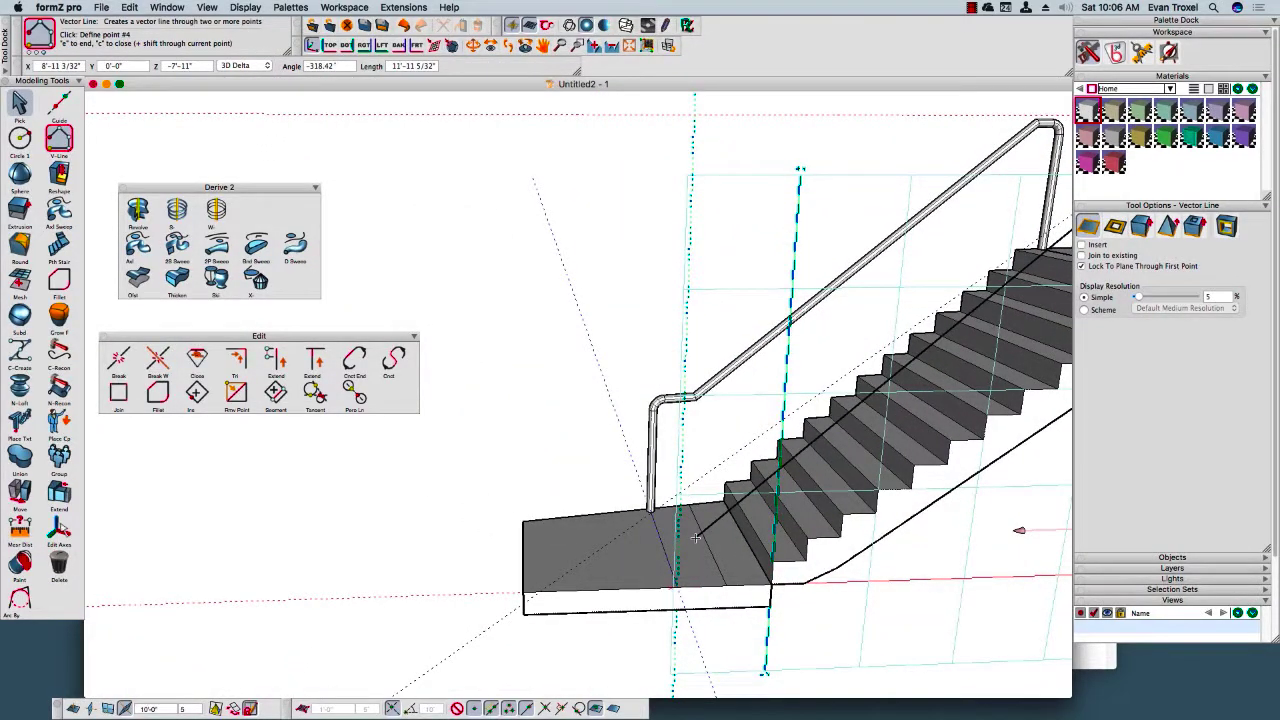
pyautogui.press('shift+super+space')
pyautogui.hotkey('shift', 'space')
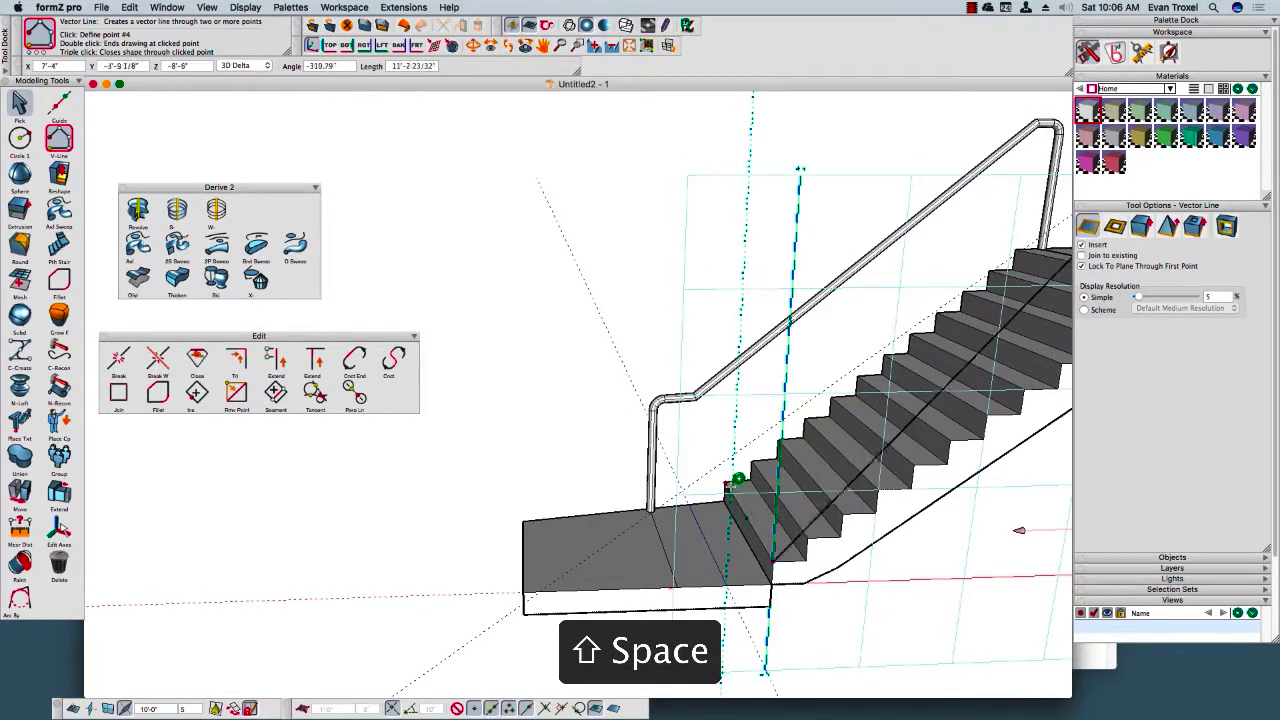
# Try to finish the railing path with a level segment and a vertical drop to the lower landing's edge.
pyautogui.click(734, 454)
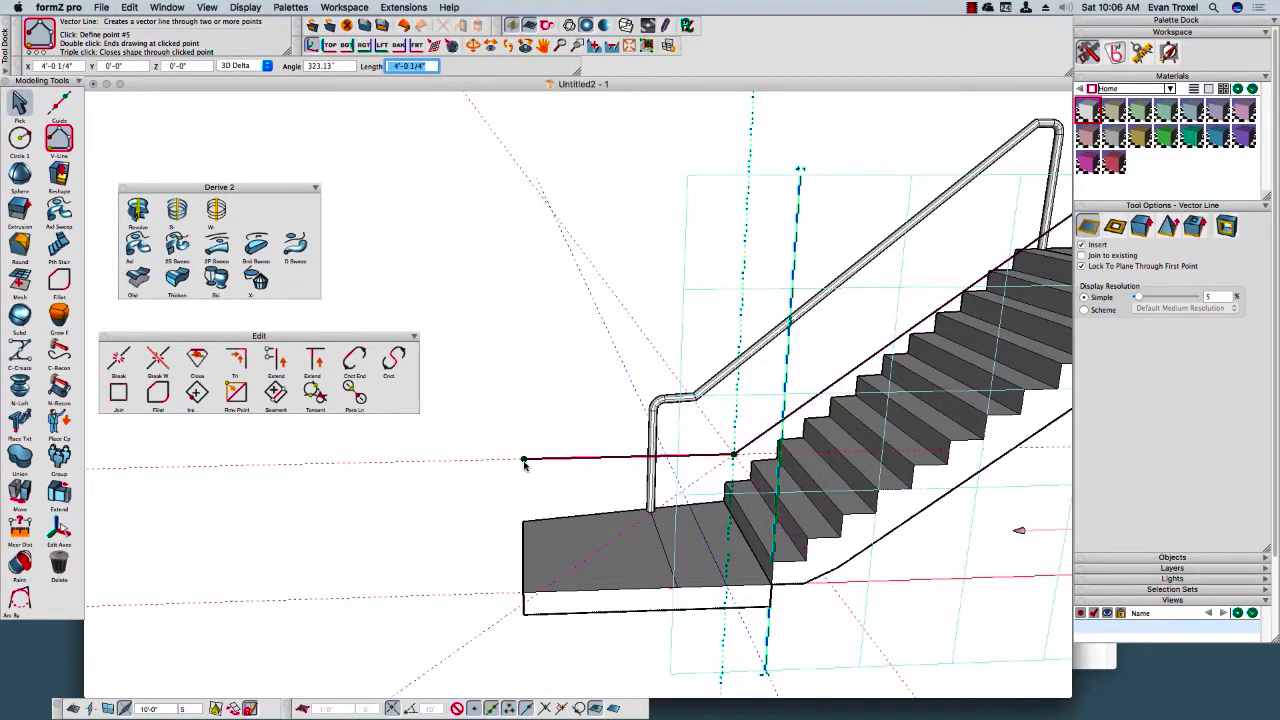
pyautogui.click(679, 592)
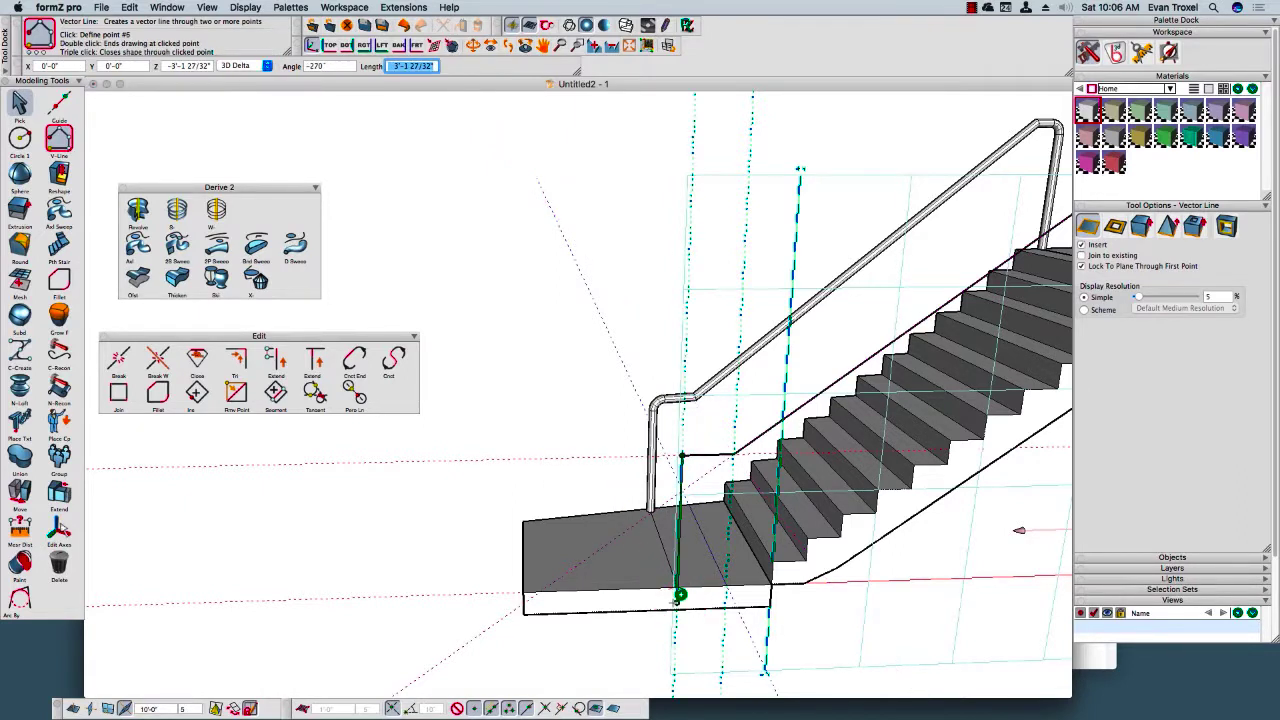
pyautogui.doubleClick(680, 584)
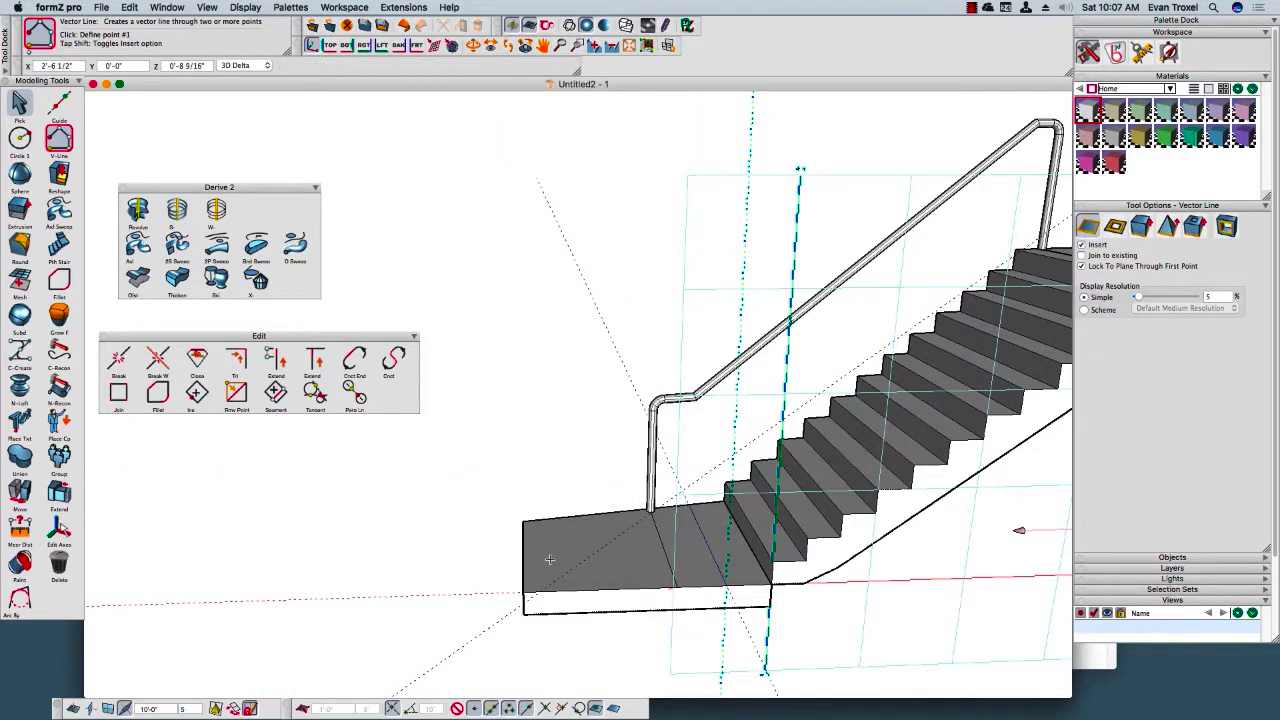
pyautogui.moveTo(664, 474); pyautogui.dragTo(661, 488, button='middle')
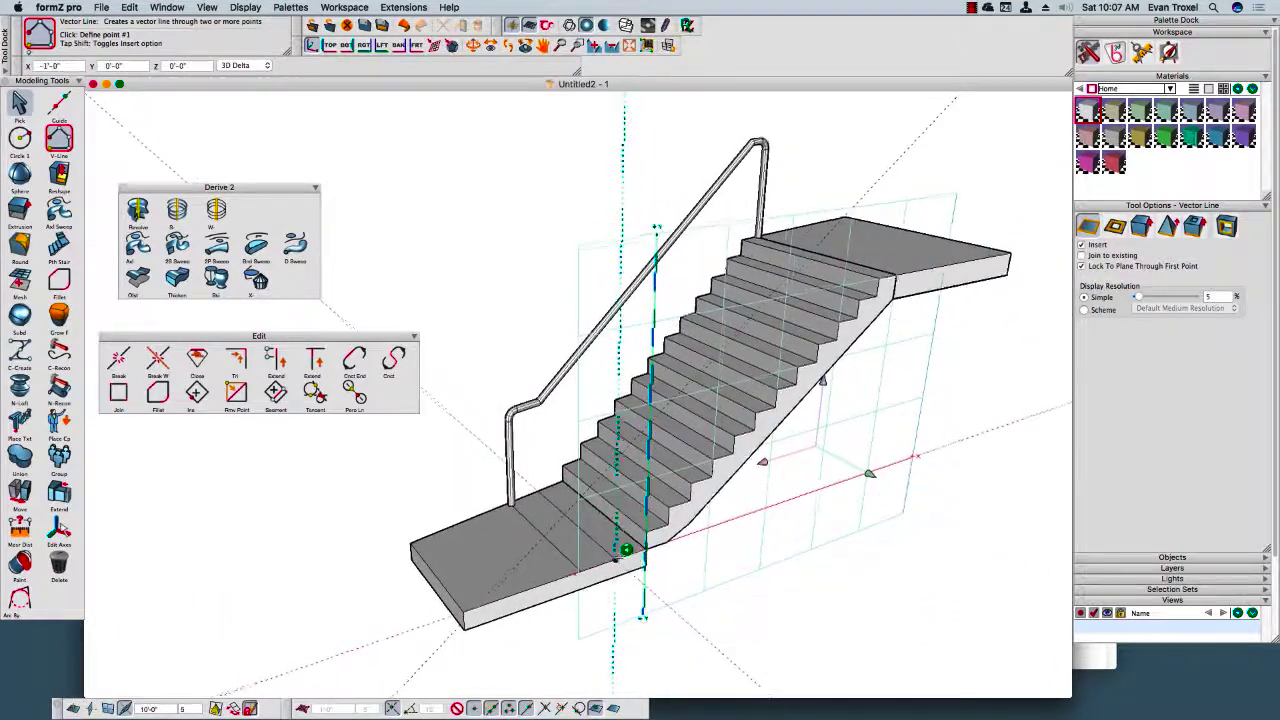
pyautogui.click(615, 561)
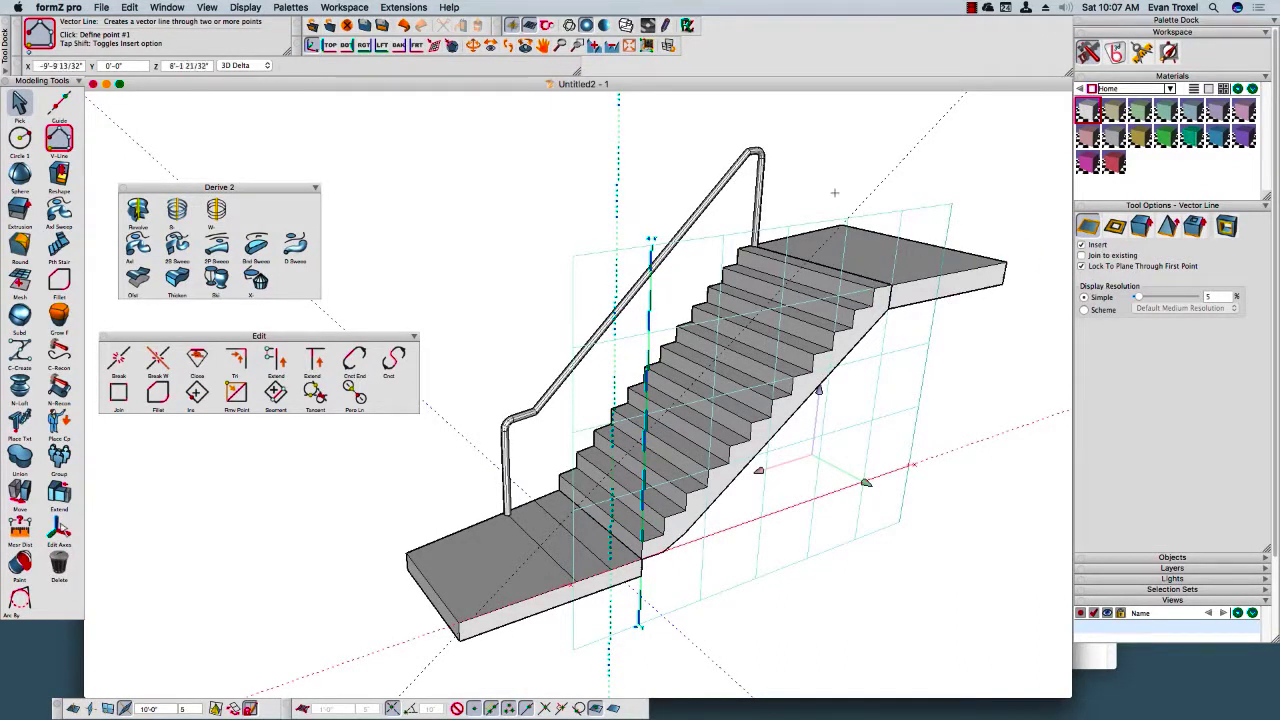
# With Insert off, draw the railing path up from the upper landing's edge, slightly level, then along the sloped guide to the vertical snap guide.
pyautogui.click(1081, 244)
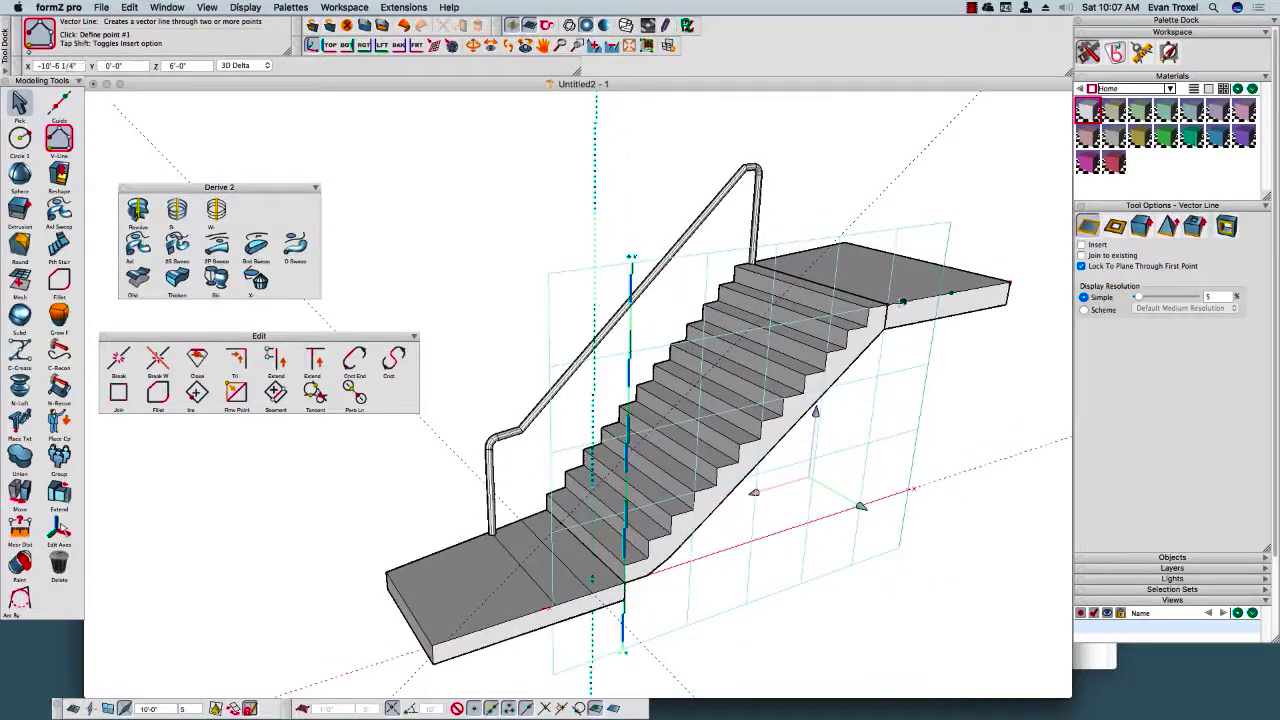
pyautogui.click(888, 305)
pyautogui.press('Return')
pyautogui.click(884, 191)
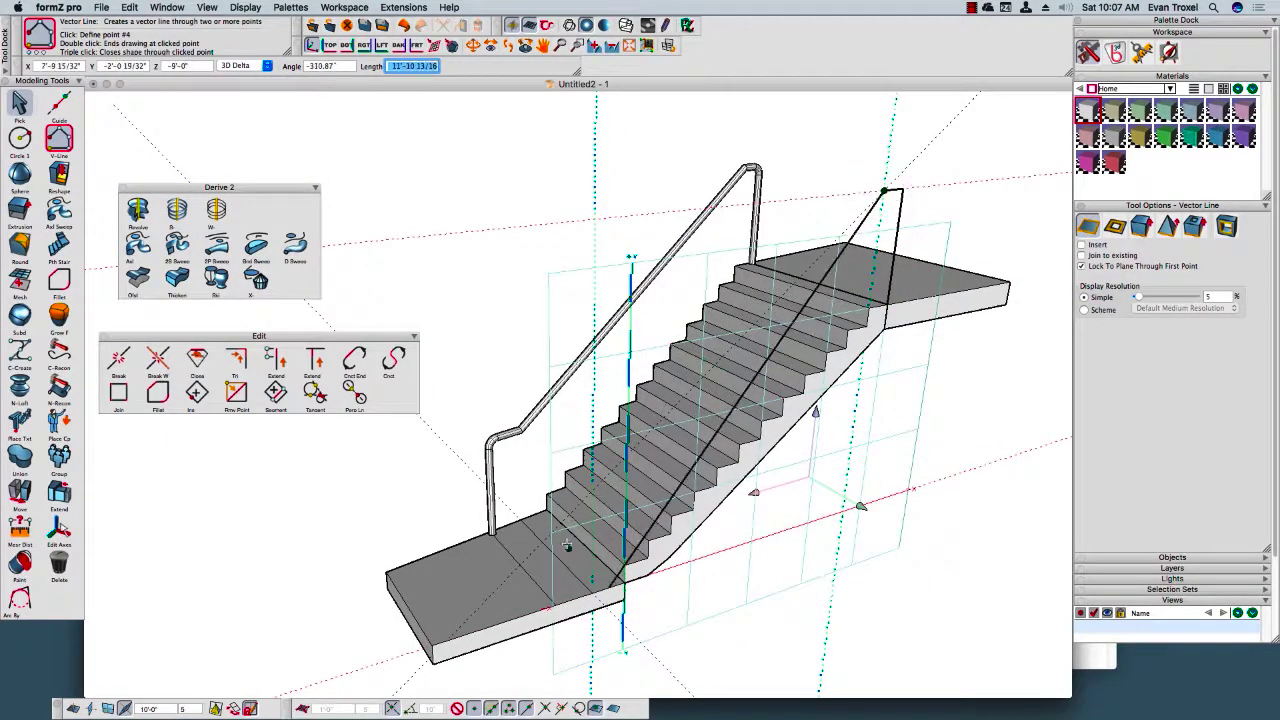
pyautogui.click(593, 488)
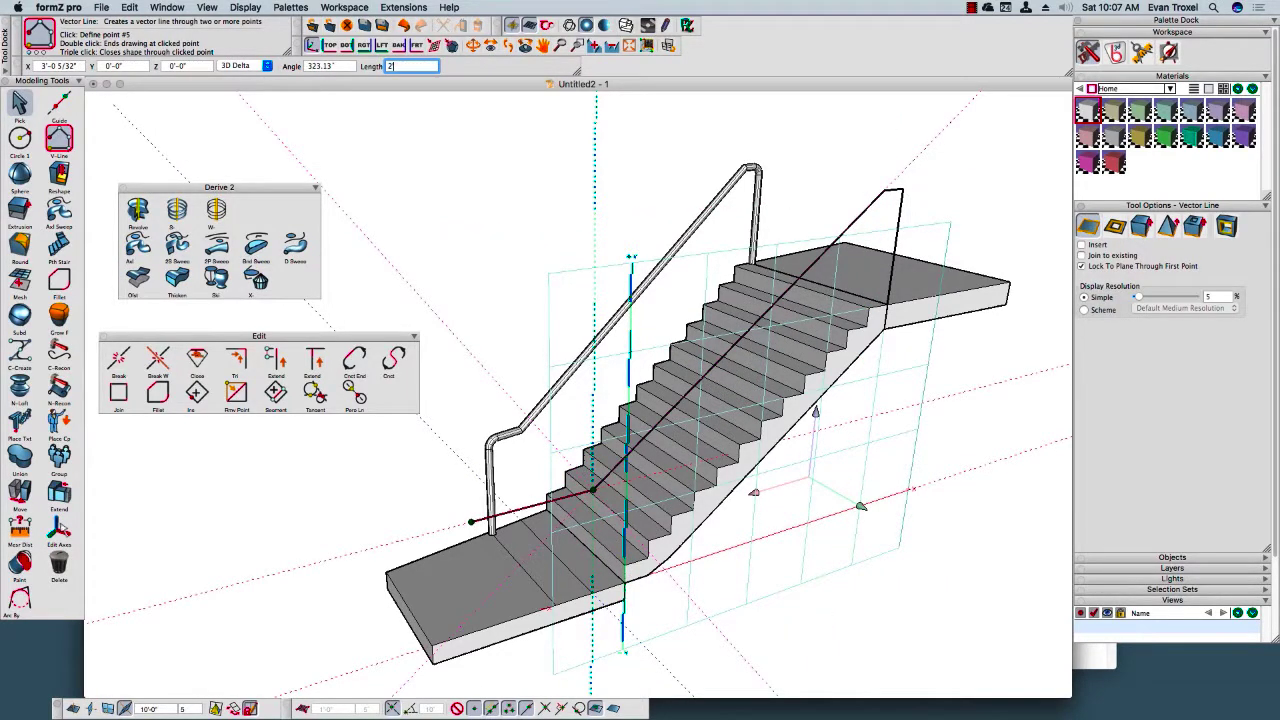
# Undo the last level segment and end the path with a shorter one dropping vertically to the lower landing's outer seam.
pyautogui.press('super+z')
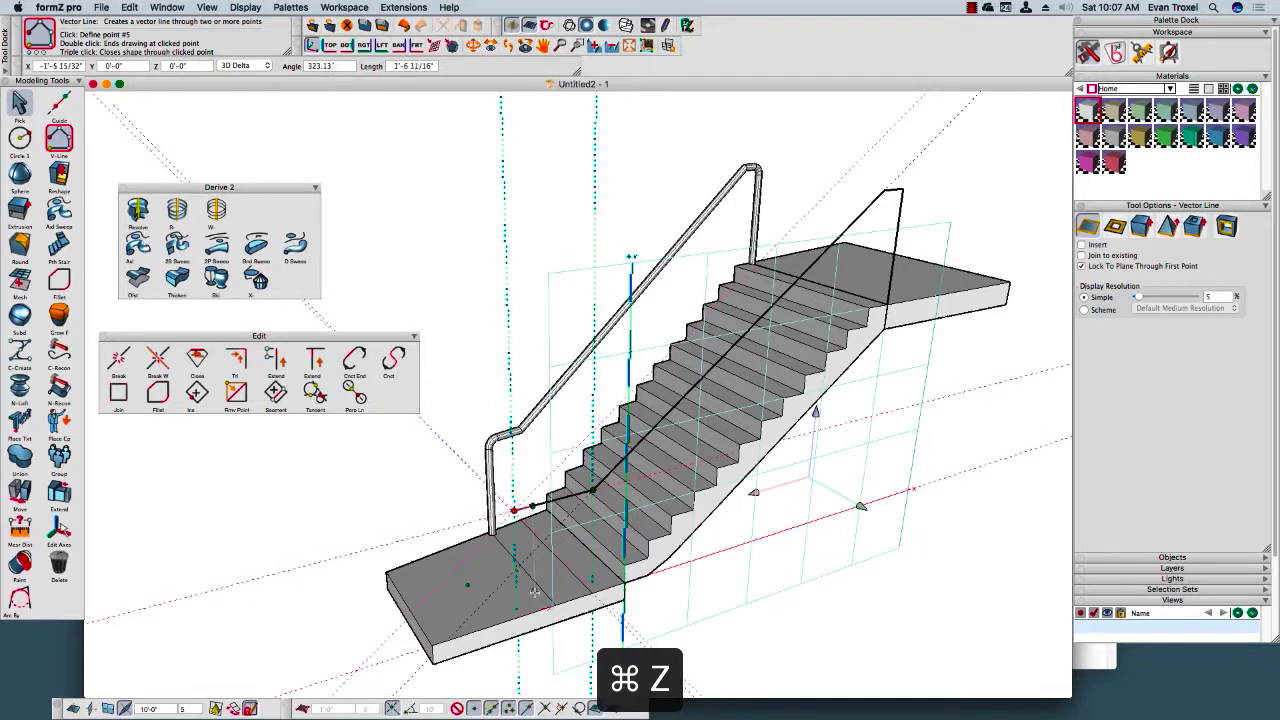
pyautogui.click(553, 604)
pyautogui.doubleClick(555, 605)
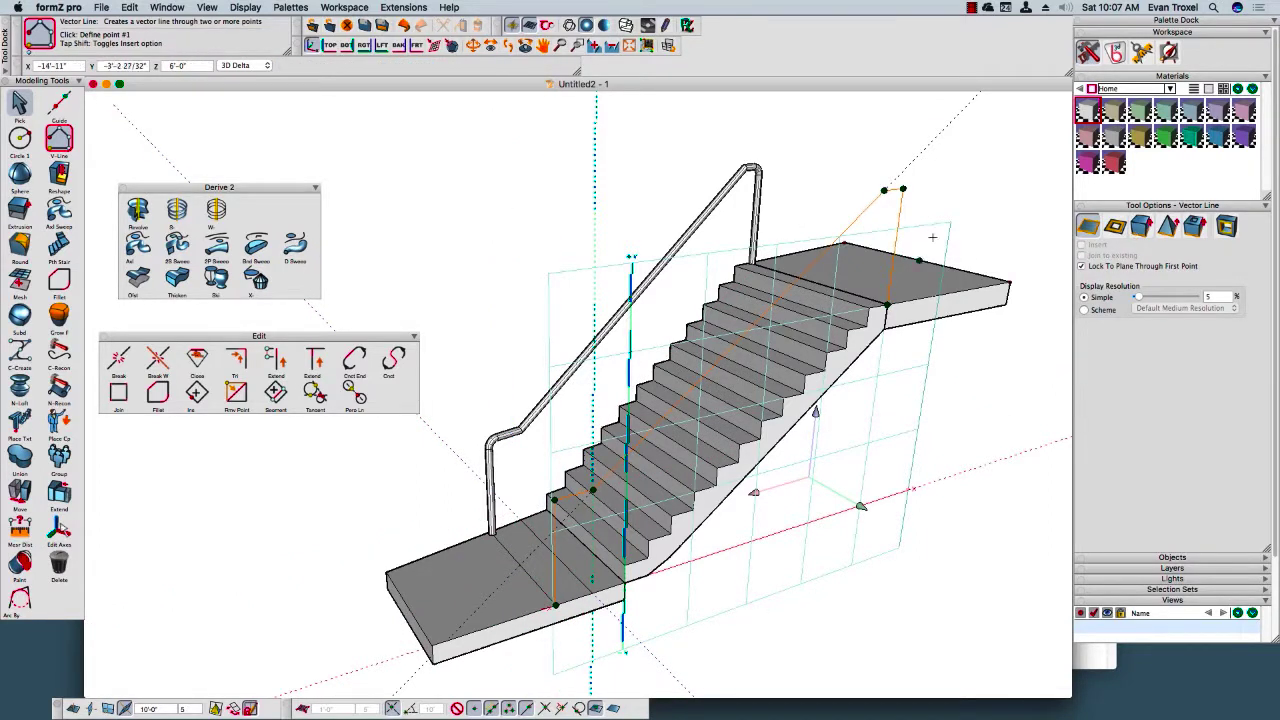
pyautogui.click(21, 107)
pyautogui.click(486, 171)
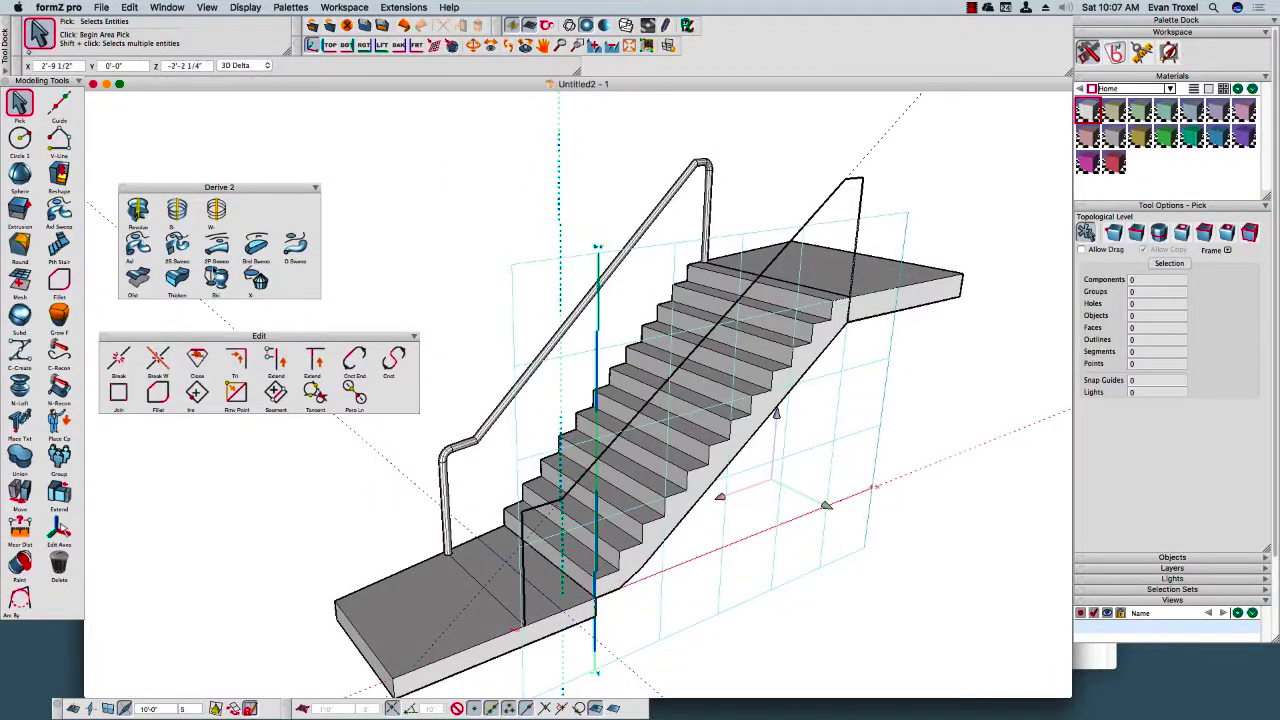
# Fillet the upper and lower corners where the railing path turns vertical, with a 3" radius.
pyautogui.click(59, 280)
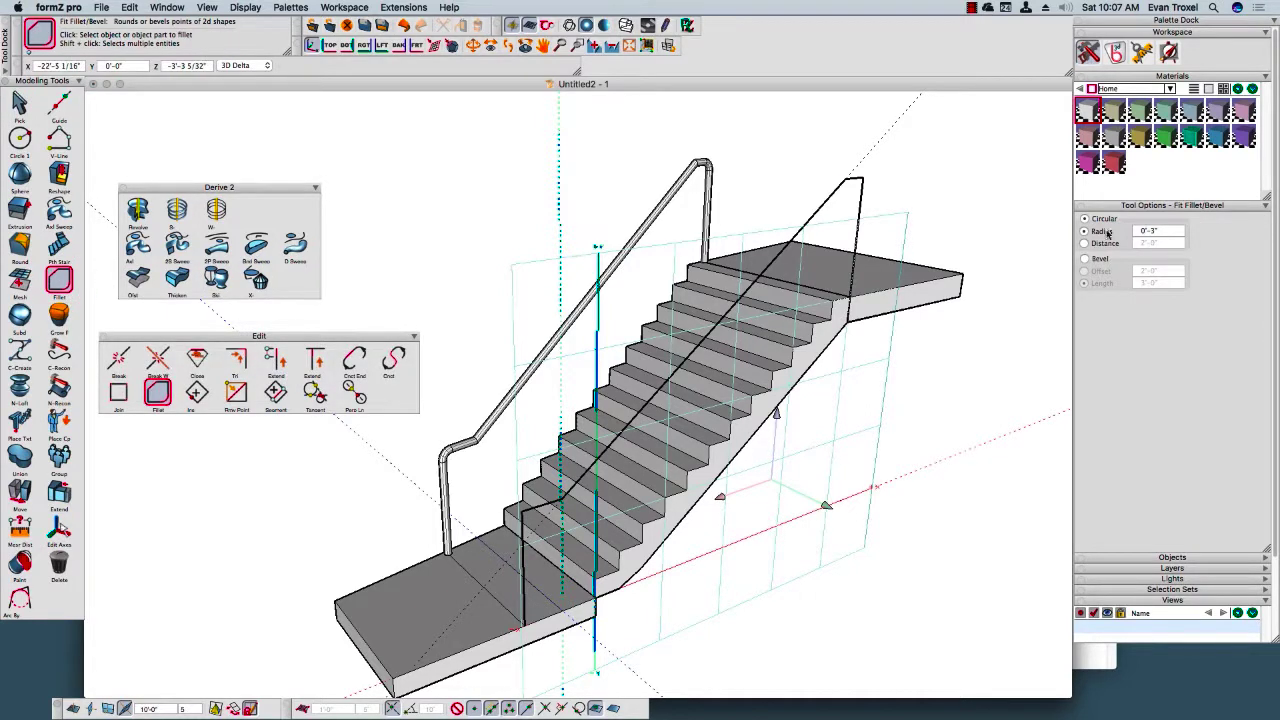
pyautogui.click(845, 180)
pyautogui.press('super+z')
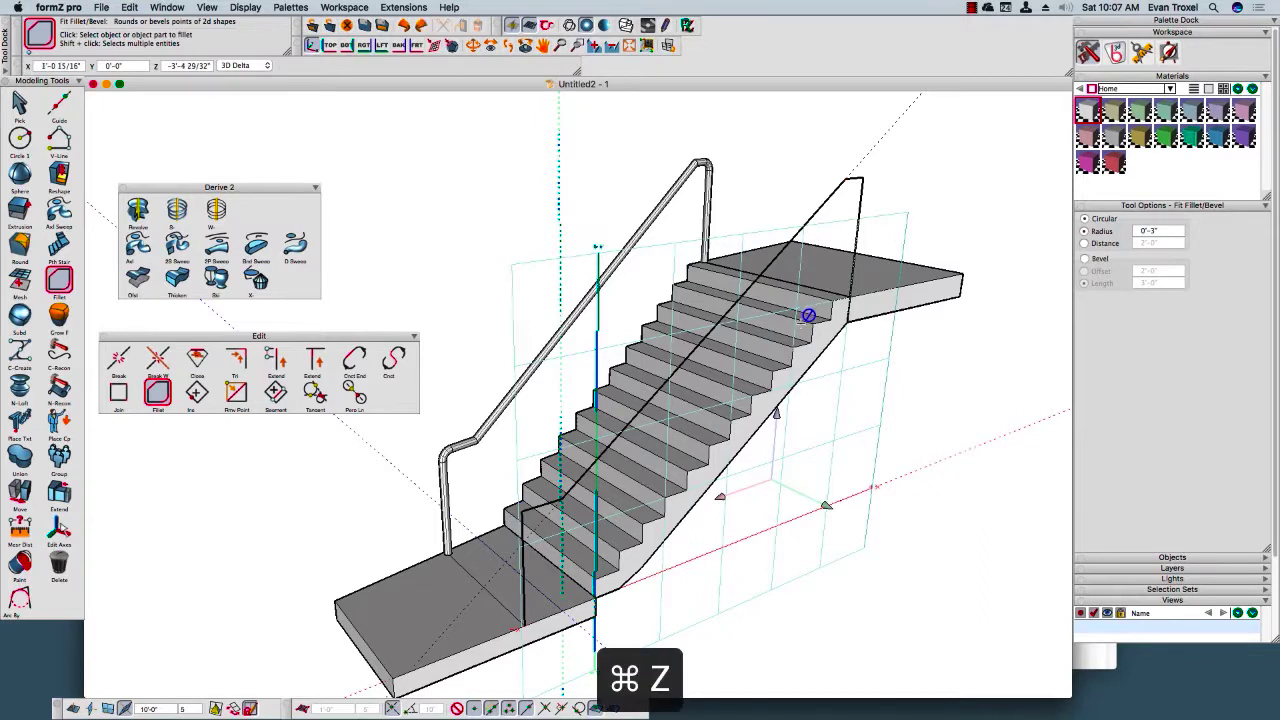
pyautogui.click(862, 178)
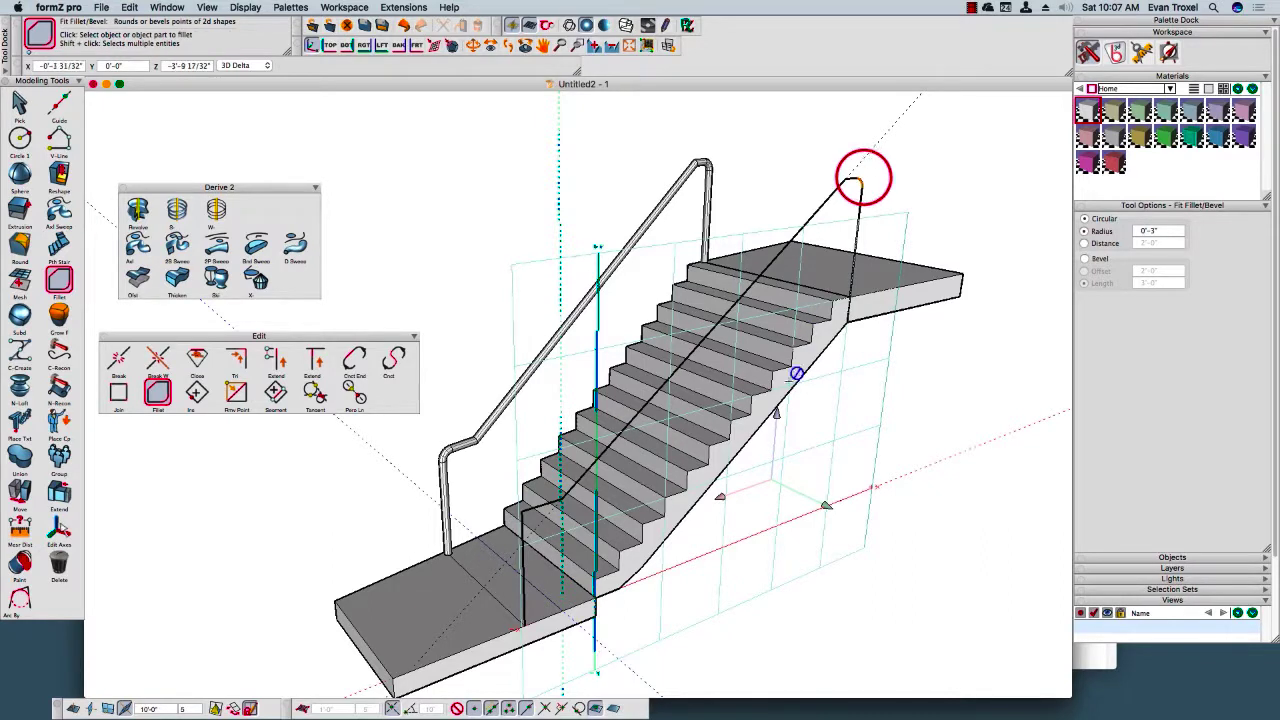
pyautogui.click(521, 512)
pyautogui.click(19, 103)
pyautogui.click(400, 217)
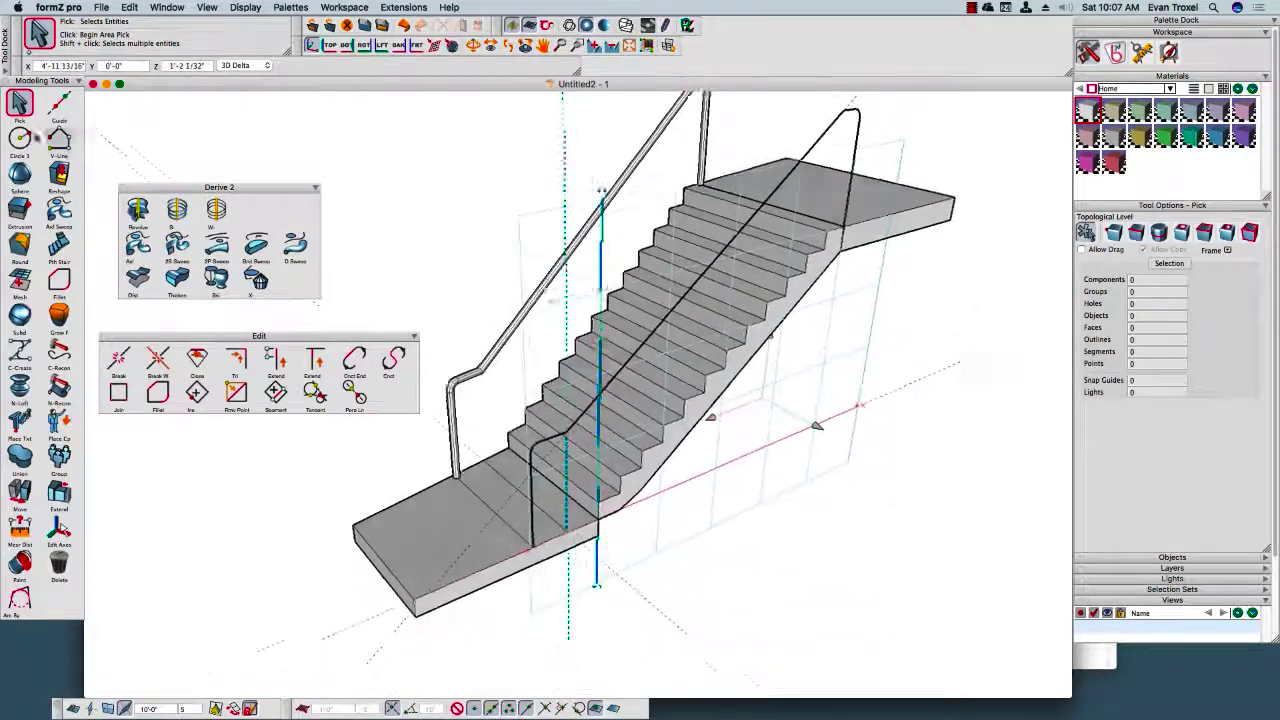
# Draw a circle with a 1" radius on the side reference plane, beside the base of the stairs.
pyautogui.click(19, 137)
pyautogui.moveTo(705, 521); pyautogui.dragTo(679, 542, button='middle')
pyautogui.click(679, 542)
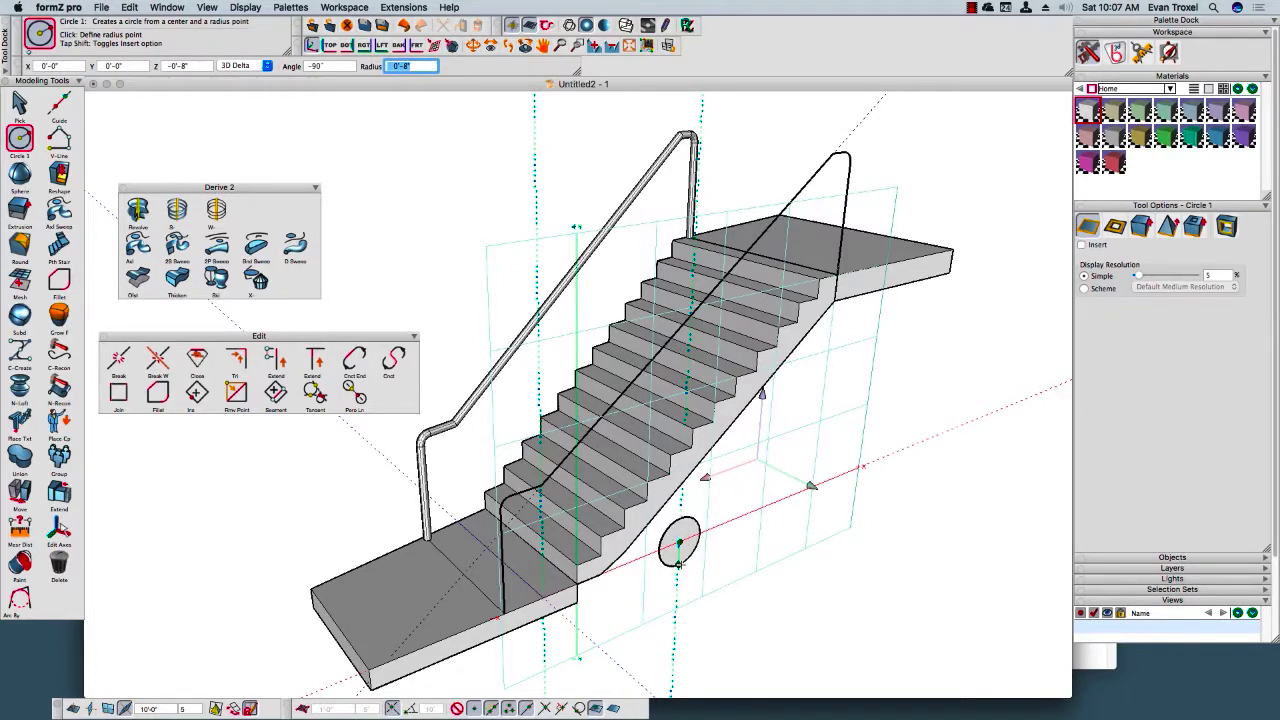
pyautogui.press('Return')
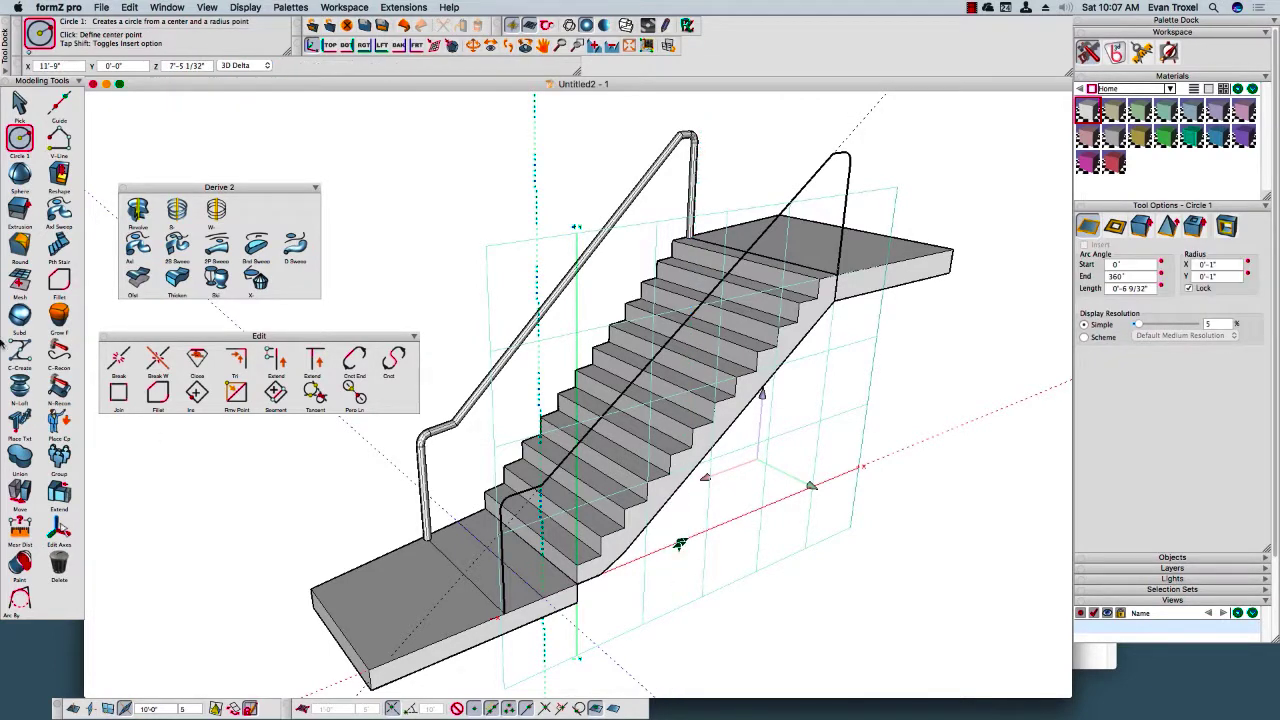
pyautogui.click(17, 111)
pyautogui.click(408, 216)
pyautogui.scroll(5, 657, 582)
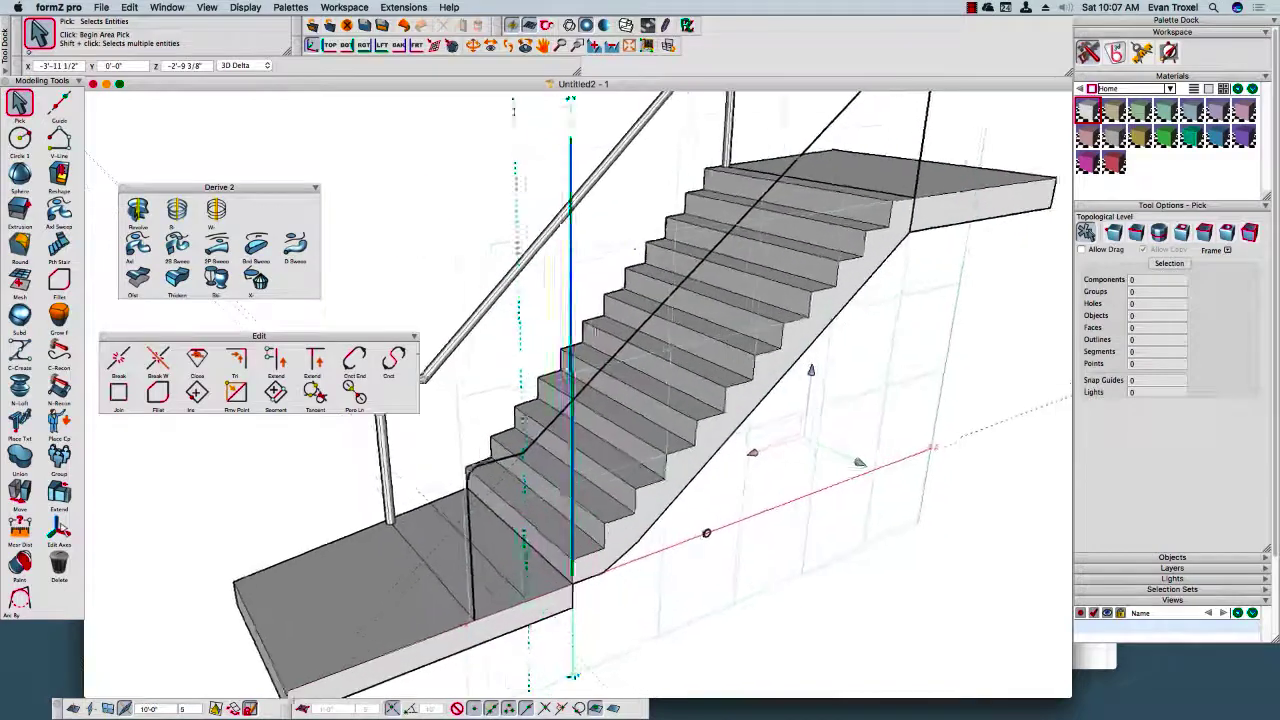
# Axial Sweep the small circle along the filleted railing path, using smooth model type and centroid alignment.
pyautogui.click(138, 244)
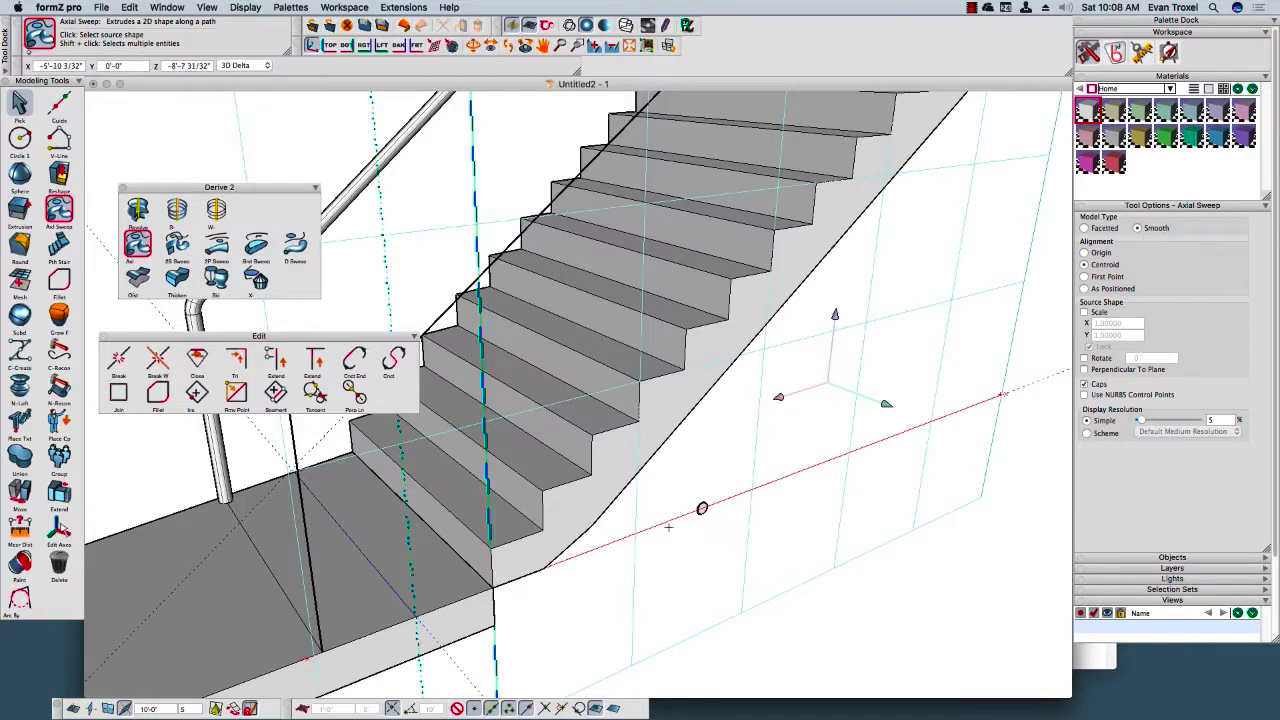
pyautogui.click(702, 508)
pyautogui.click(474, 278)
pyautogui.scroll(-5, 770, 469)
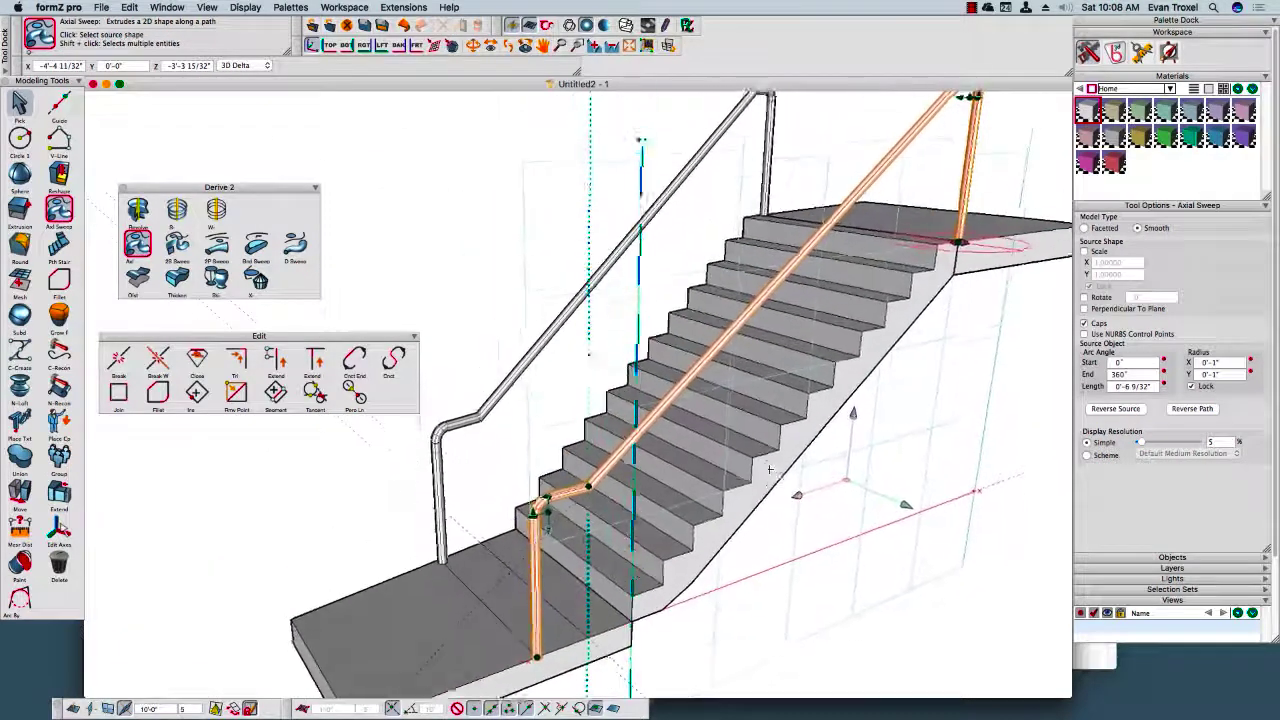
# Undo the circular railing sweep.
pyautogui.click(19, 102)
pyautogui.moveTo(459, 210); pyautogui.dragTo(520, 212, button='middle')
pyautogui.press('super+z')
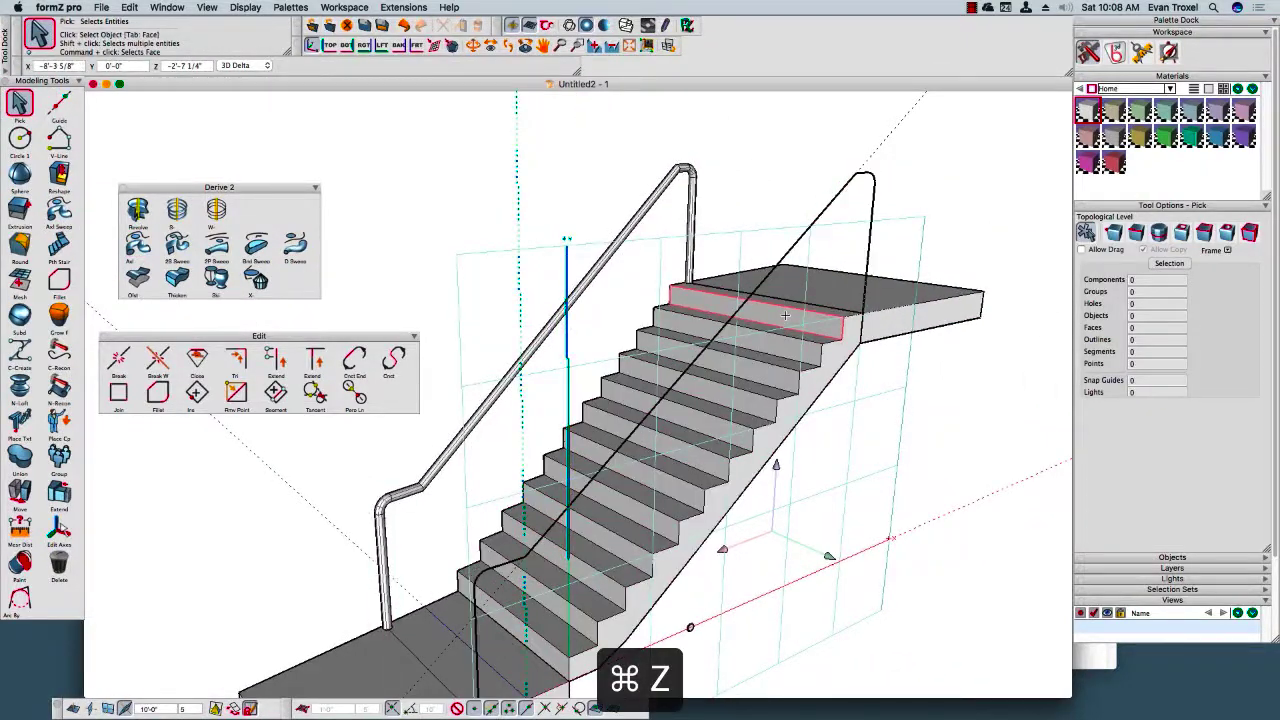
# Draw a 1.5" by 1.5" square beside the small circle on the stair's side reference plane.
pyautogui.click(20, 138)
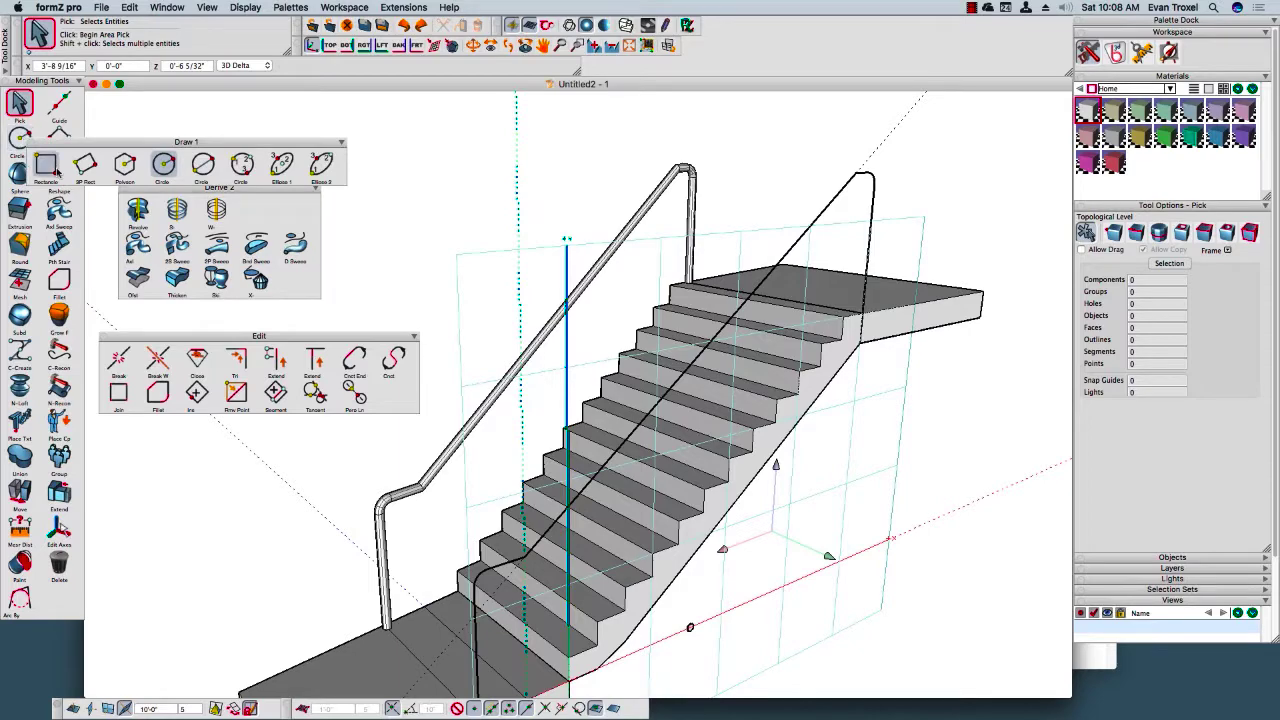
pyautogui.click(46, 165)
pyautogui.scroll(3, 670, 555)
pyautogui.click(674, 551)
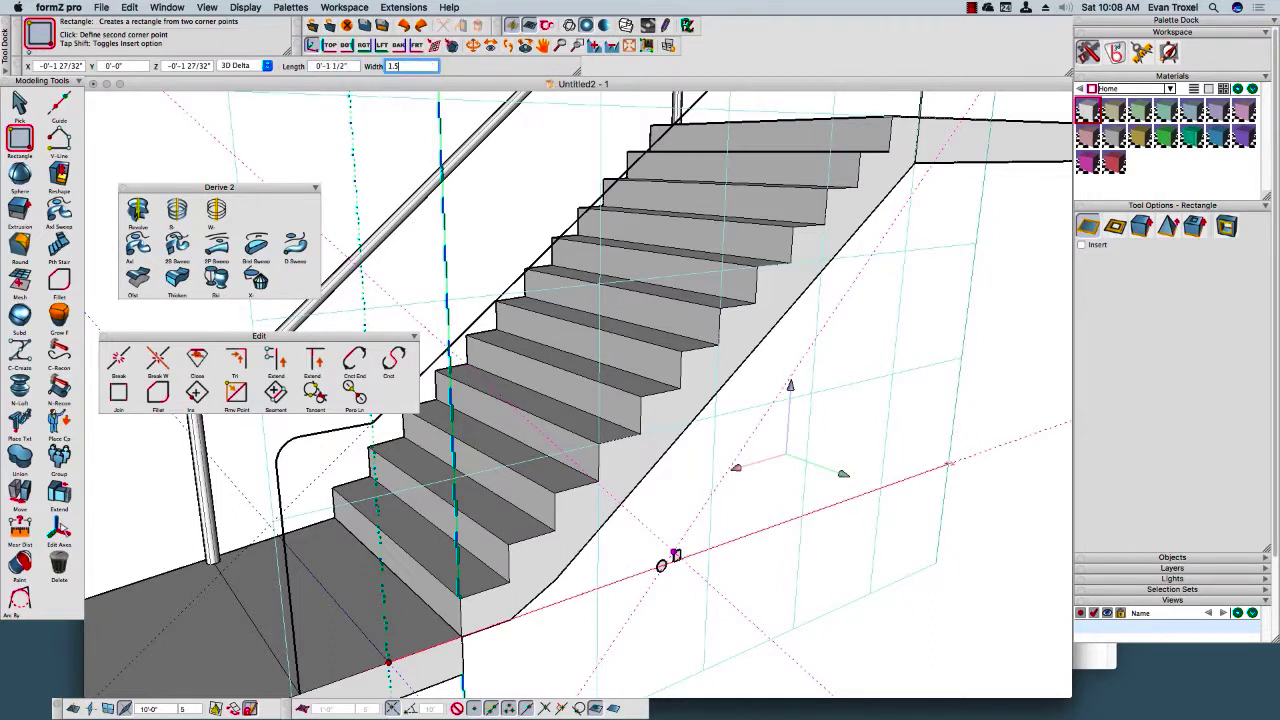
pyautogui.press('Return')
# Axial Sweep the 1.5" square along the filleted railing path, using smooth model type and centroid alignment.
pyautogui.click(138, 244)
pyautogui.scroll(5, 685, 535)
pyautogui.click(688, 527)
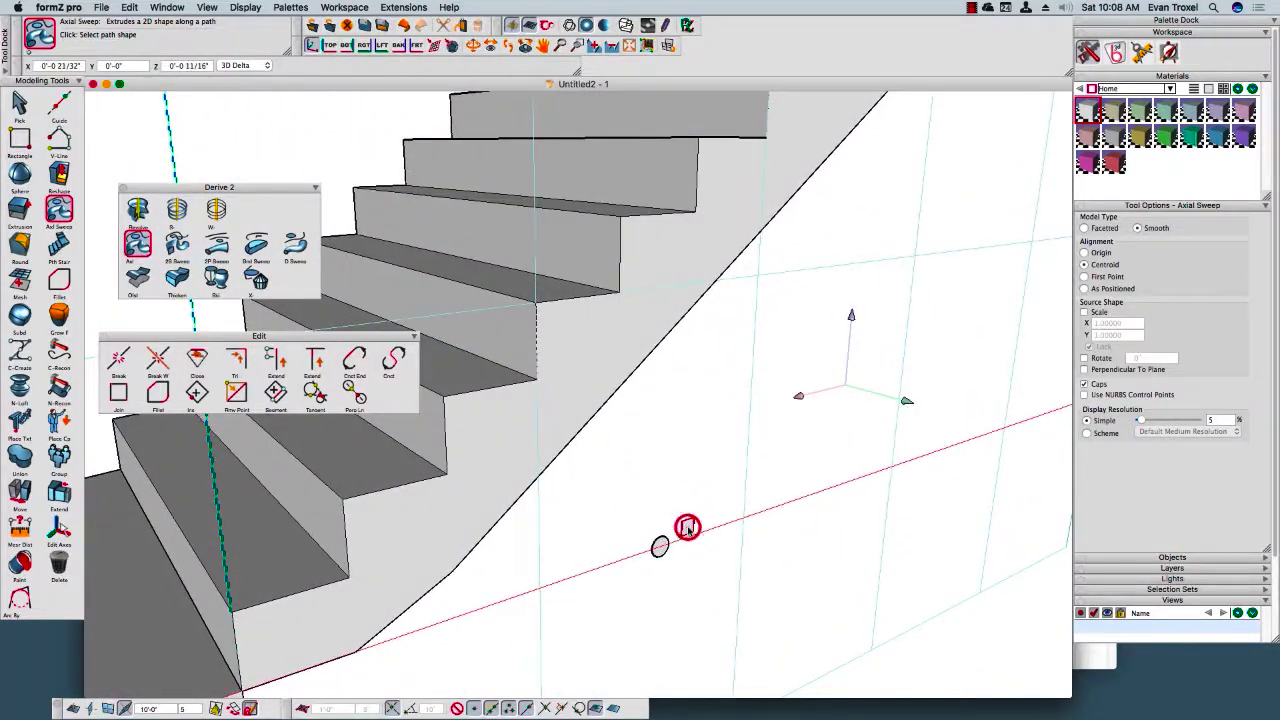
pyautogui.scroll(-5, 837, 543)
pyautogui.scroll(3, 543, 467)
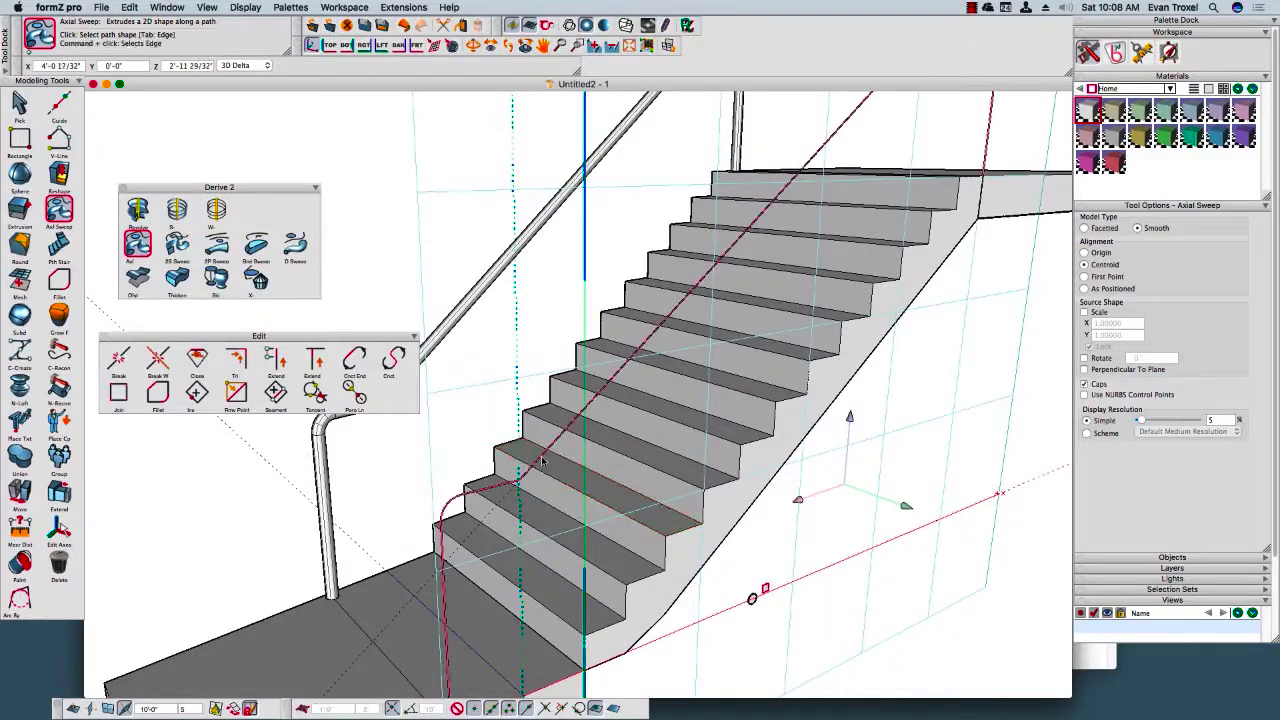
pyautogui.click(540, 459)
pyautogui.scroll(-3, 929, 534)
pyautogui.scroll(3, 549, 316)
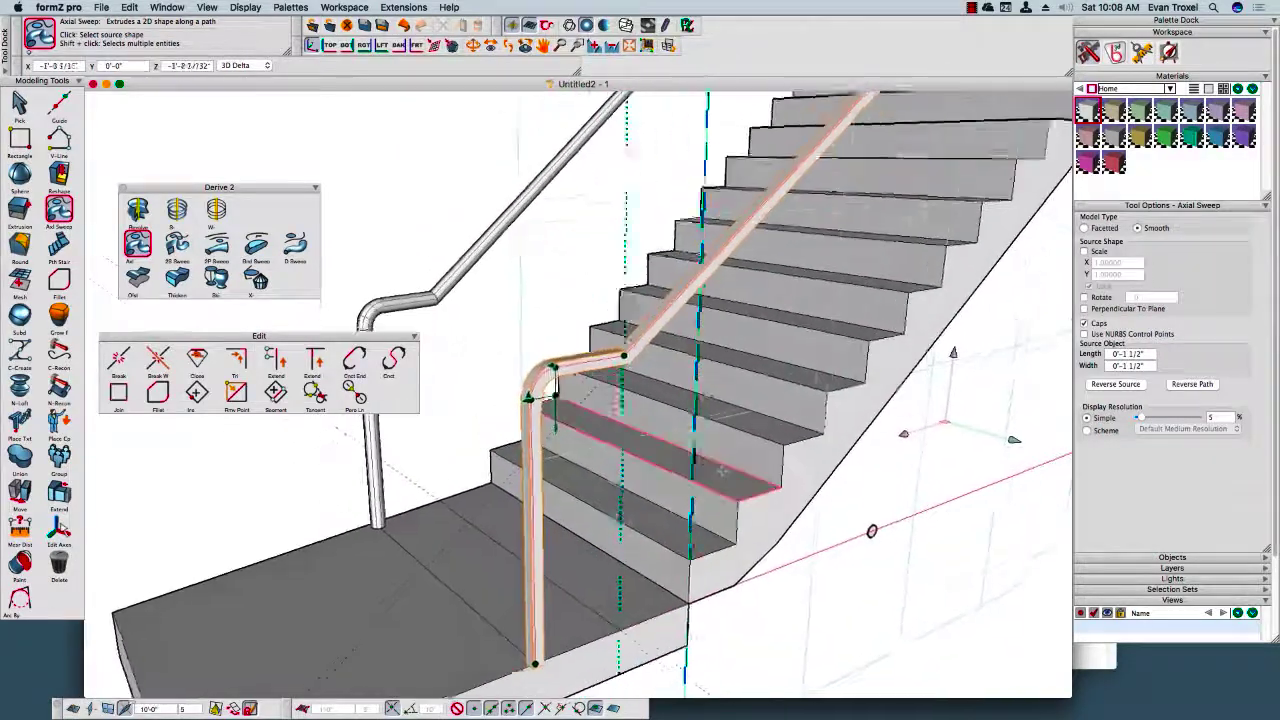
# Rotate the swept square profile about the railing path's end at the upper landing.
pyautogui.moveTo(579, 621); pyautogui.dragTo(751, 429, button='middle')
pyautogui.scroll(3, 754, 429)
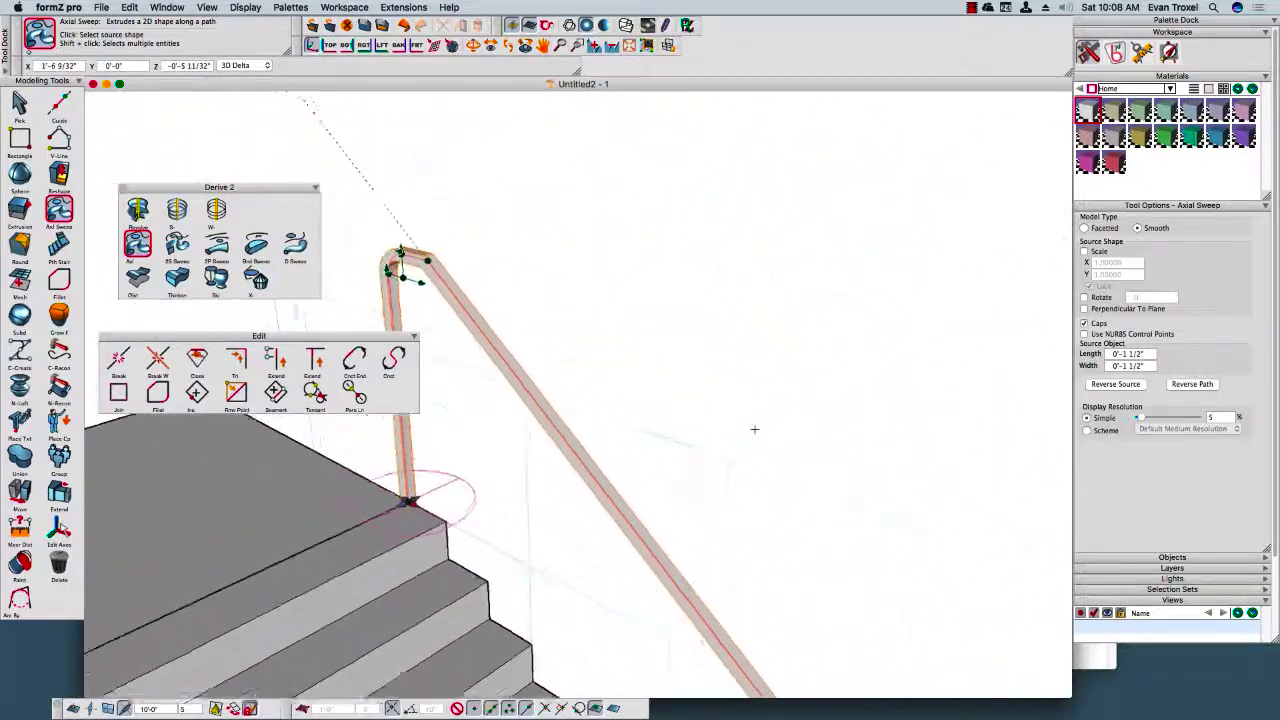
pyautogui.scroll(3, 754, 430)
pyautogui.moveTo(543, 321); pyautogui.dragTo(614, 434, button='middle')
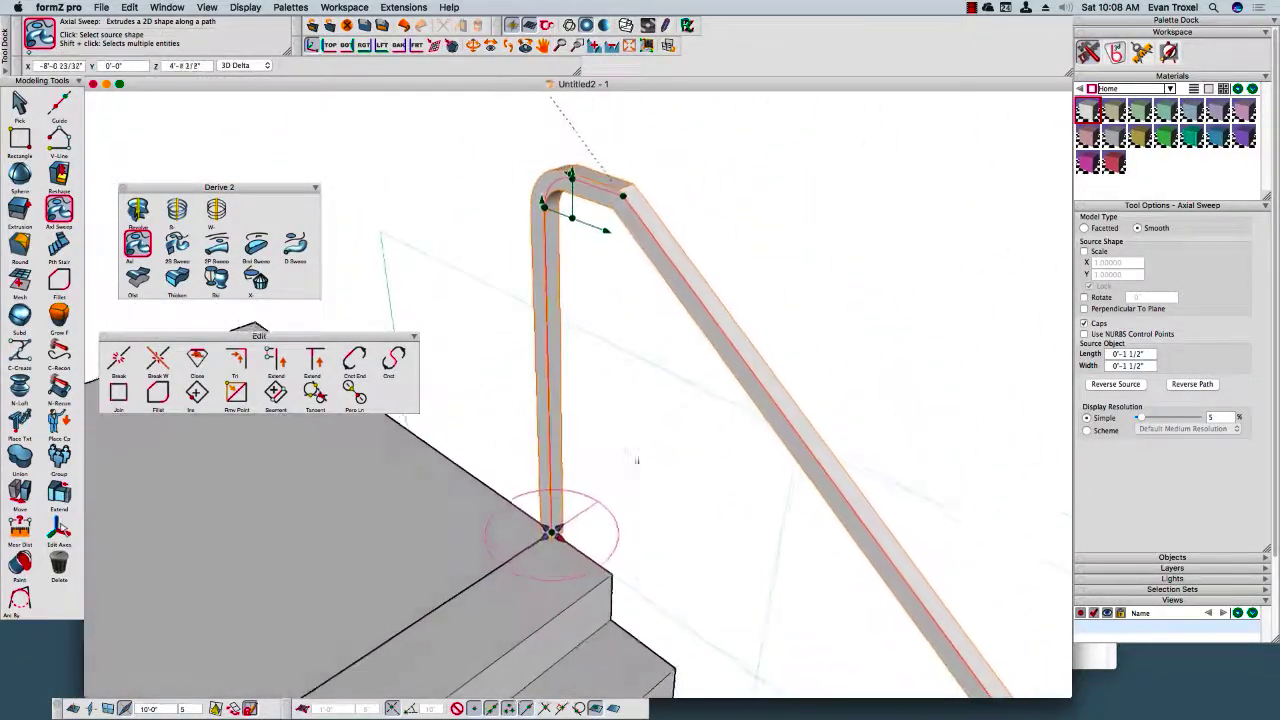
pyautogui.click(608, 516)
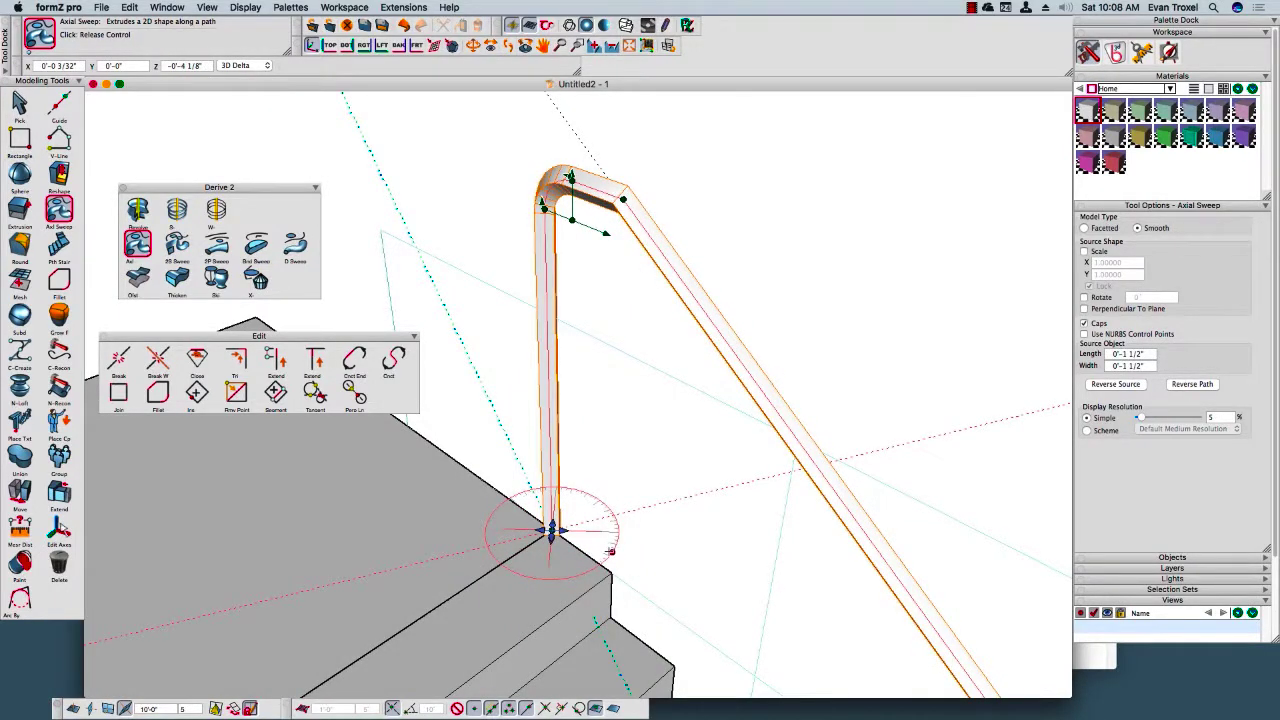
pyautogui.click(605, 557)
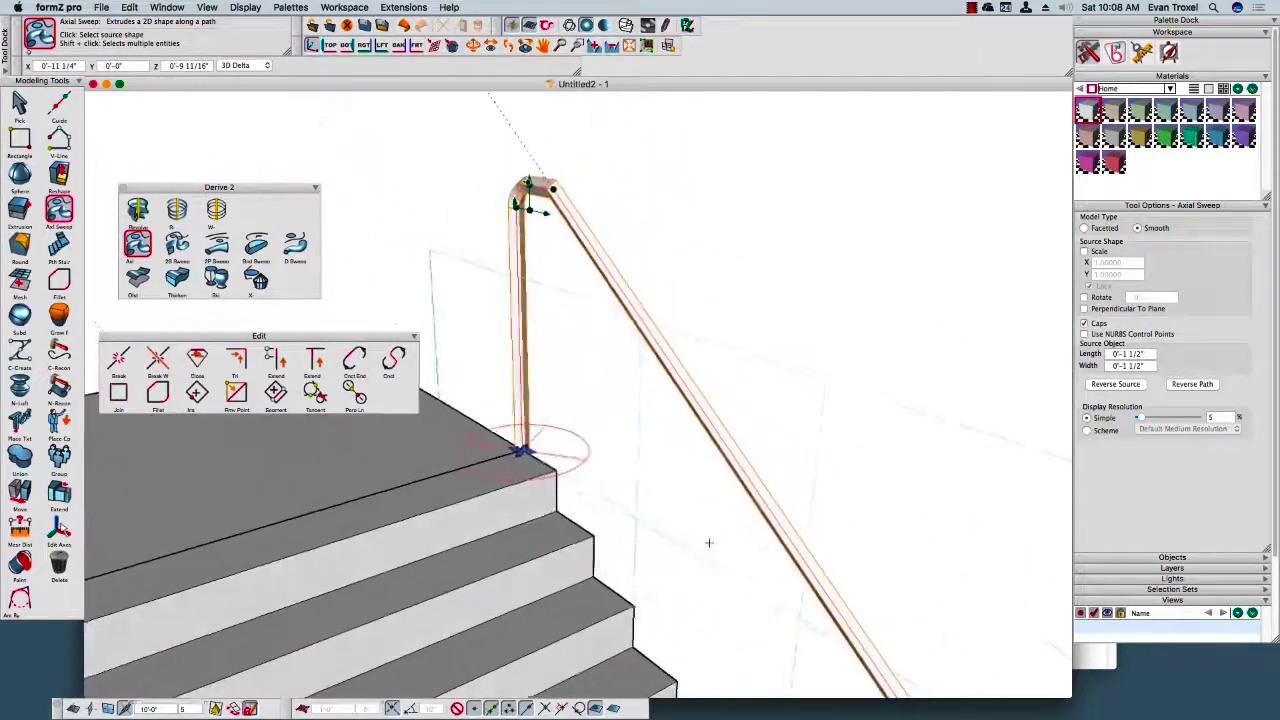
# Undo the rotated square sweep and Axial Sweep the 1.5" square along the railing path again.
pyautogui.press('super+z')
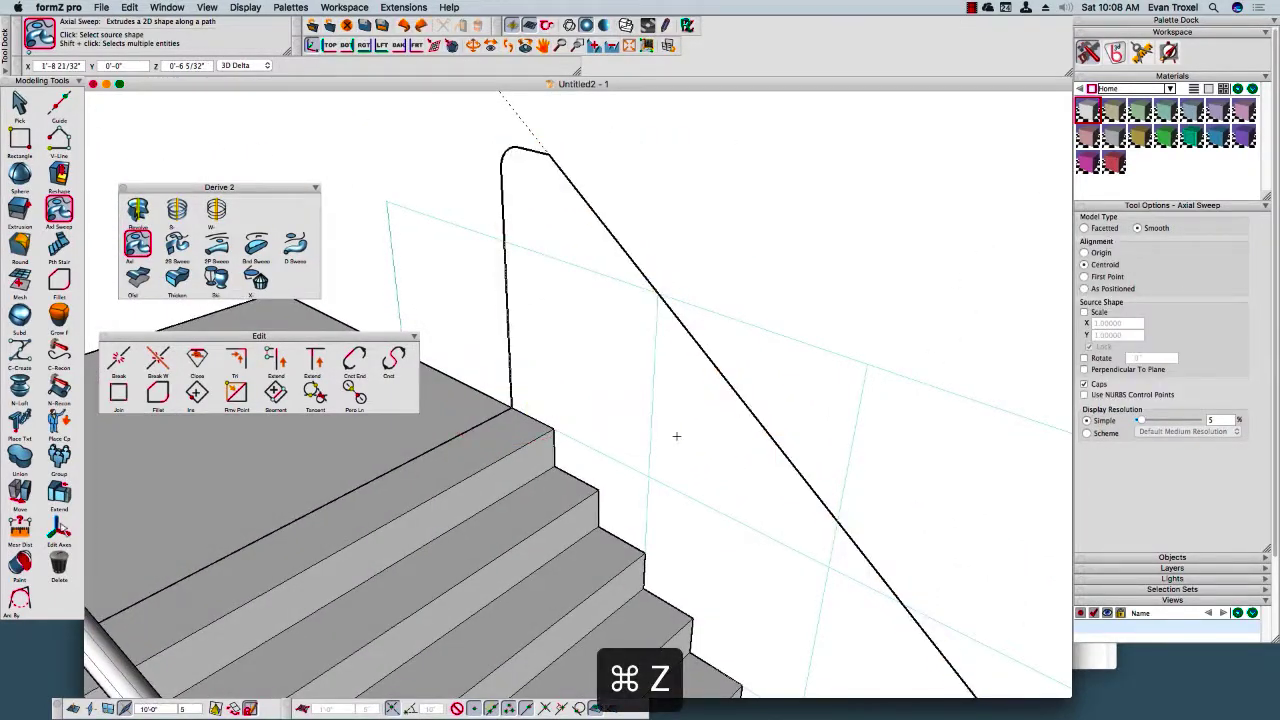
pyautogui.scroll(-4, 731, 420)
pyautogui.scroll(1, 742, 481)
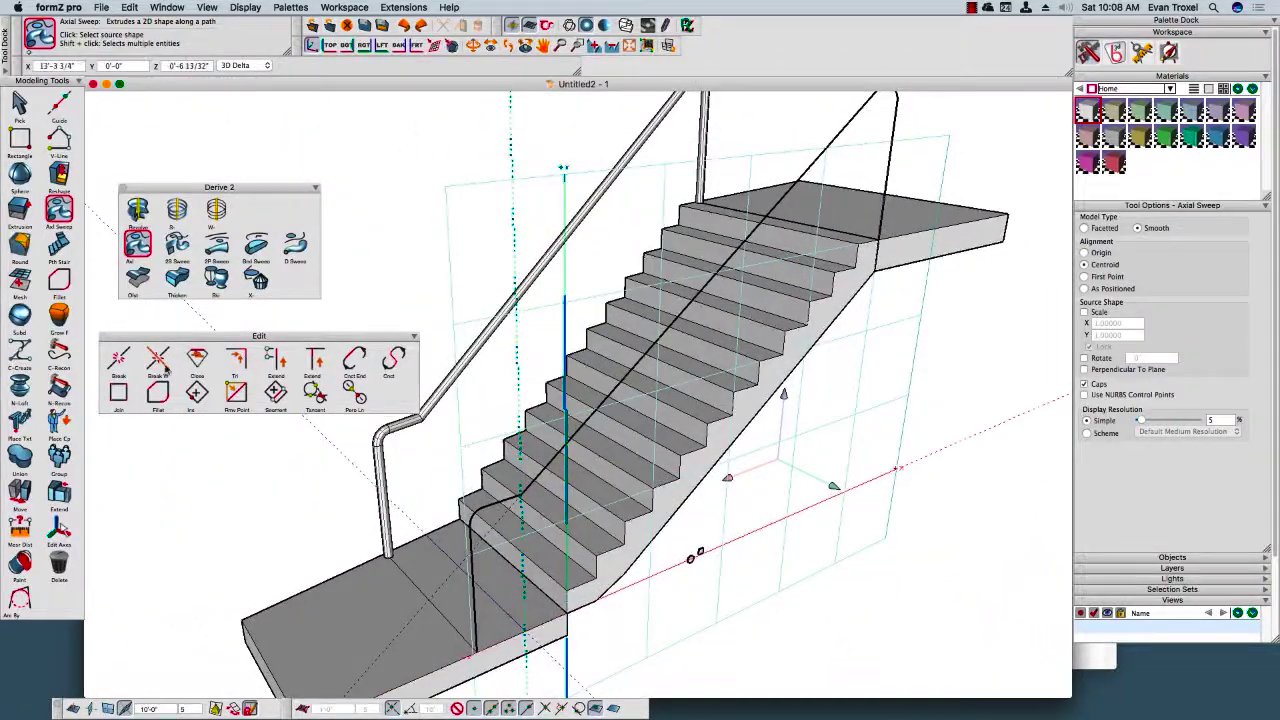
pyautogui.scroll(6, 790, 600)
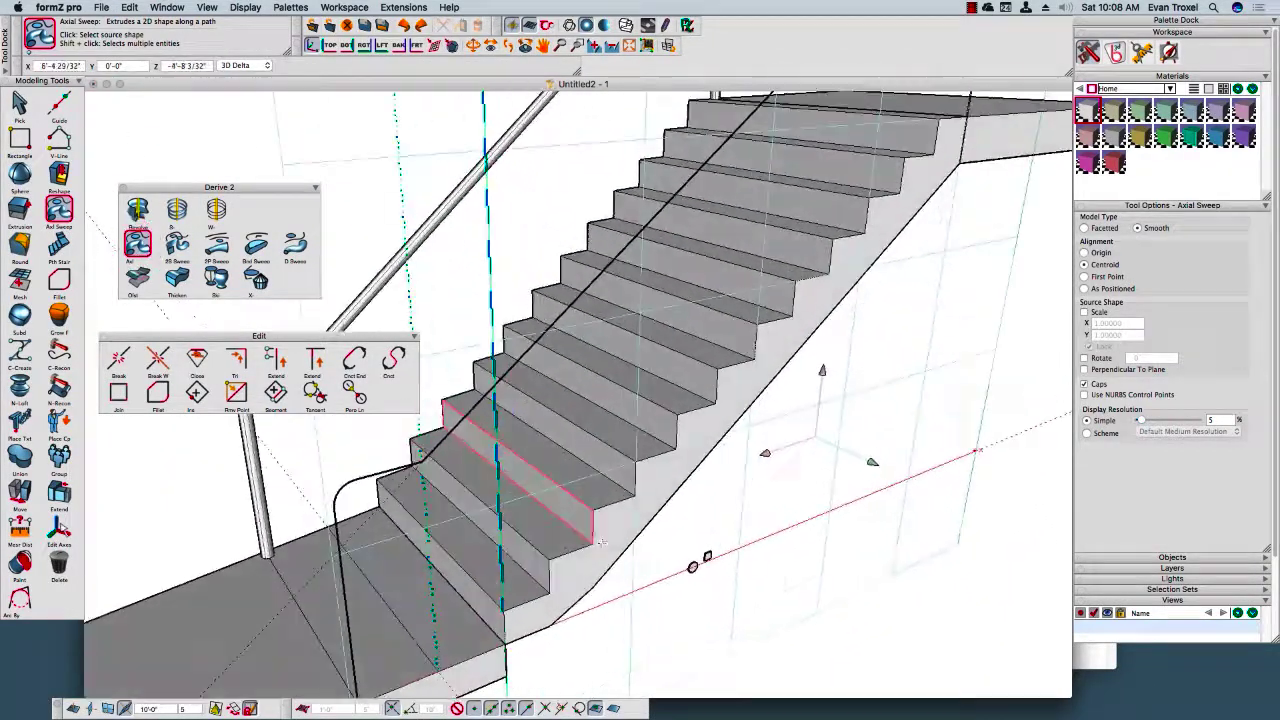
pyautogui.click(806, 600)
pyautogui.scroll(-5, 810, 605)
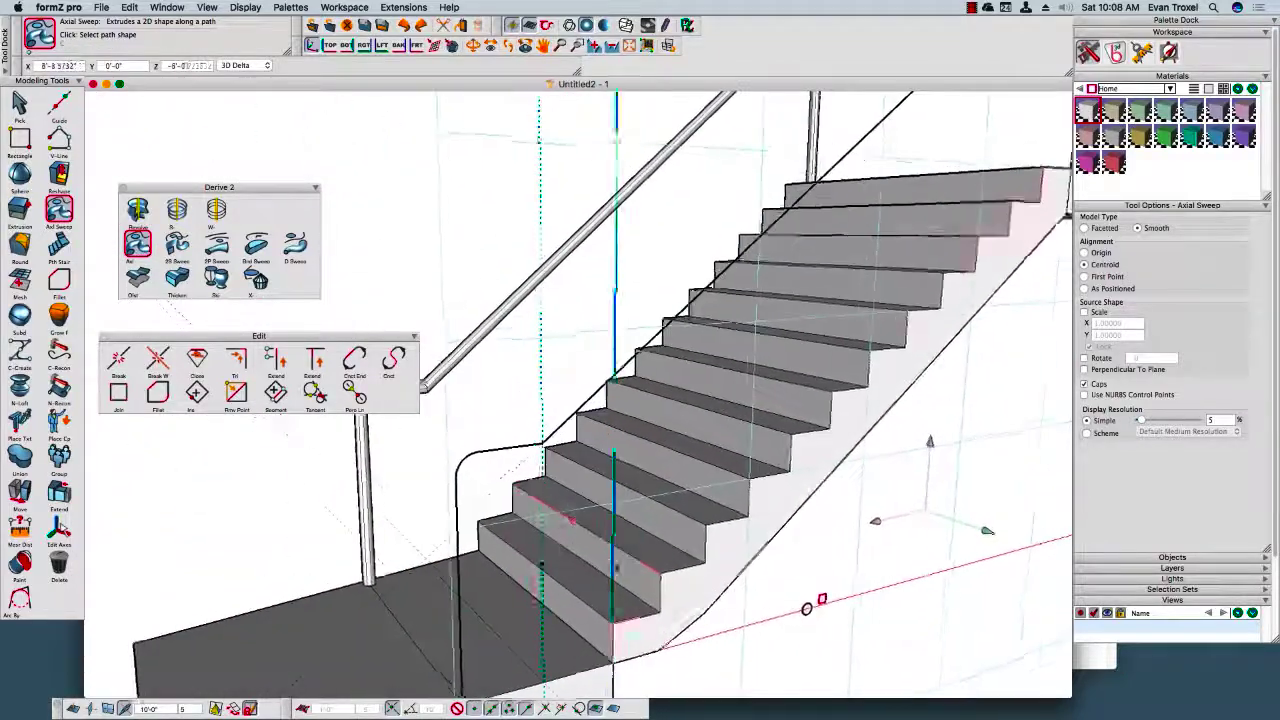
pyautogui.click(509, 449)
pyautogui.scroll(3, 509, 449)
pyautogui.scroll(8, 831, 473)
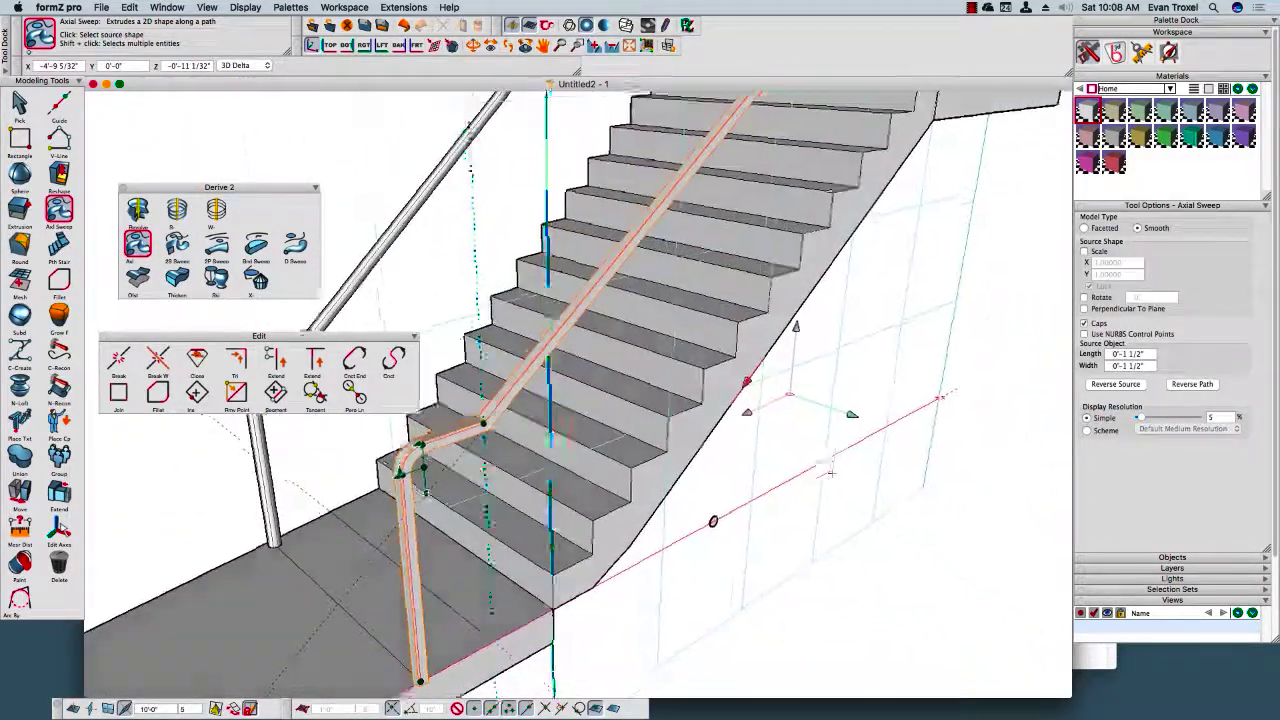
# Resize the swept profile at the railing's upper end to about 3 1/4" long and 2 15/32" wide.
pyautogui.scroll(3, 831, 473)
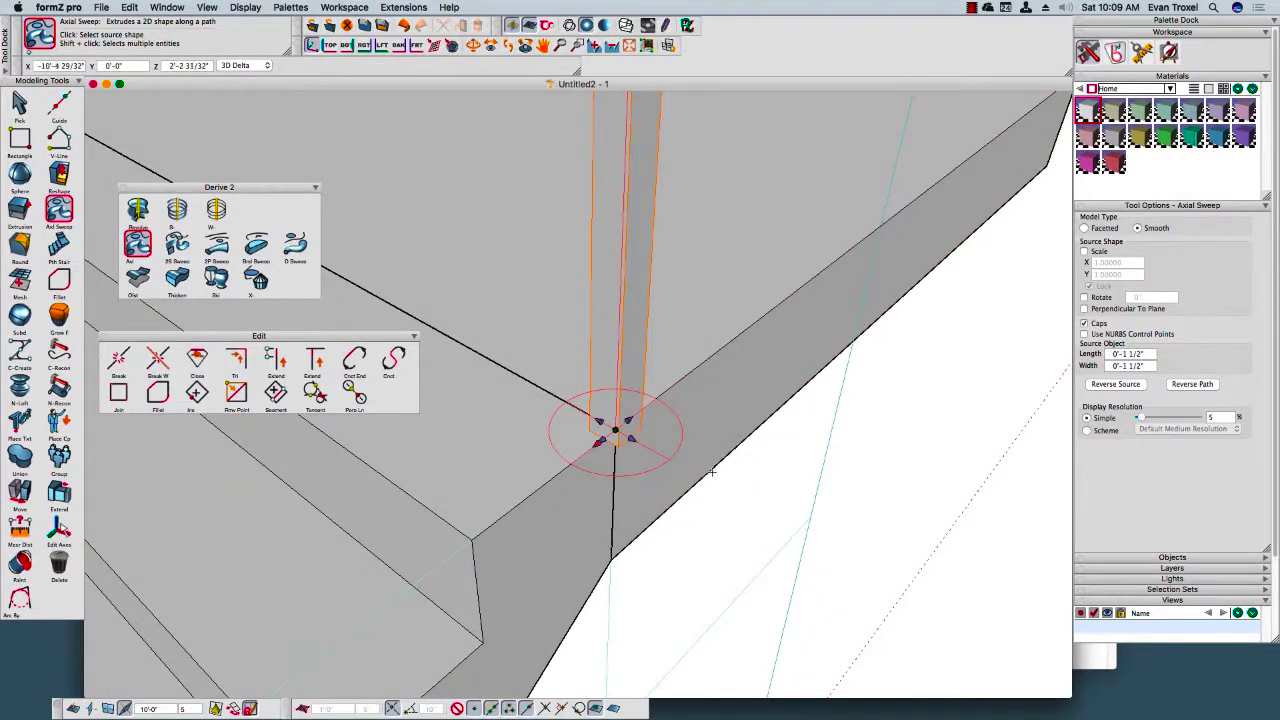
pyautogui.click(620, 438)
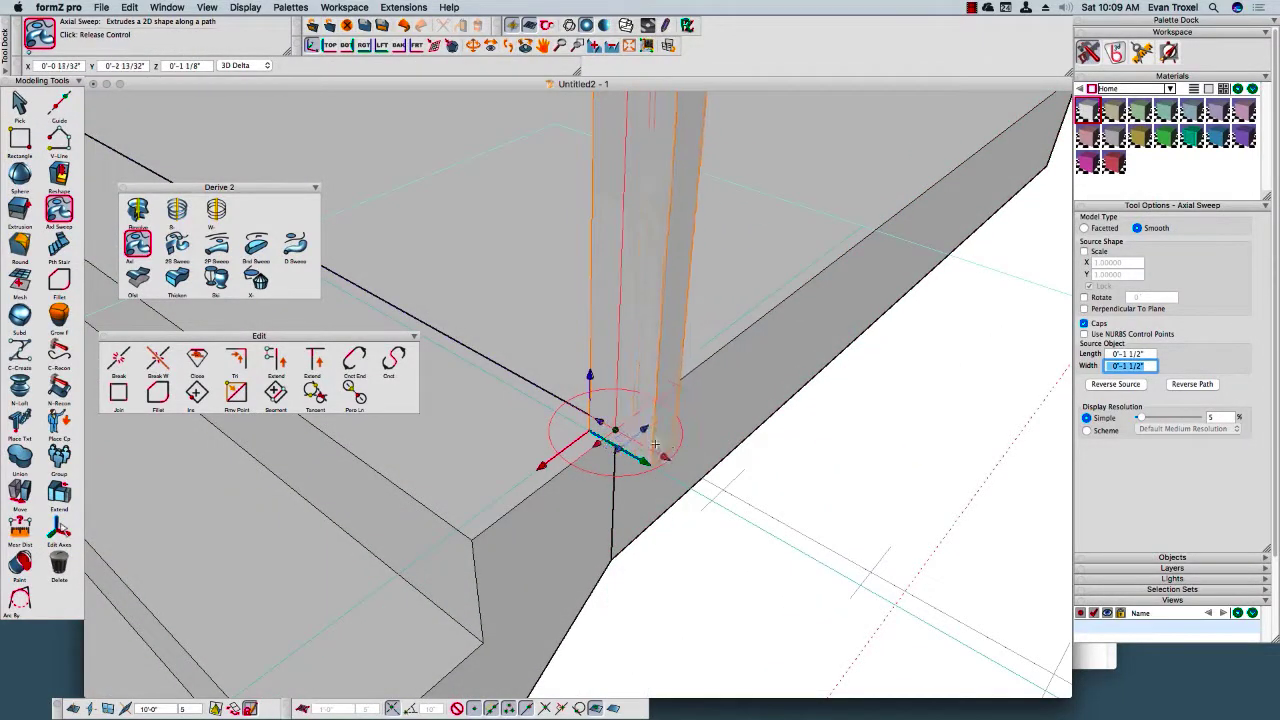
pyautogui.click(650, 443)
pyautogui.click(612, 448)
pyautogui.click(562, 473)
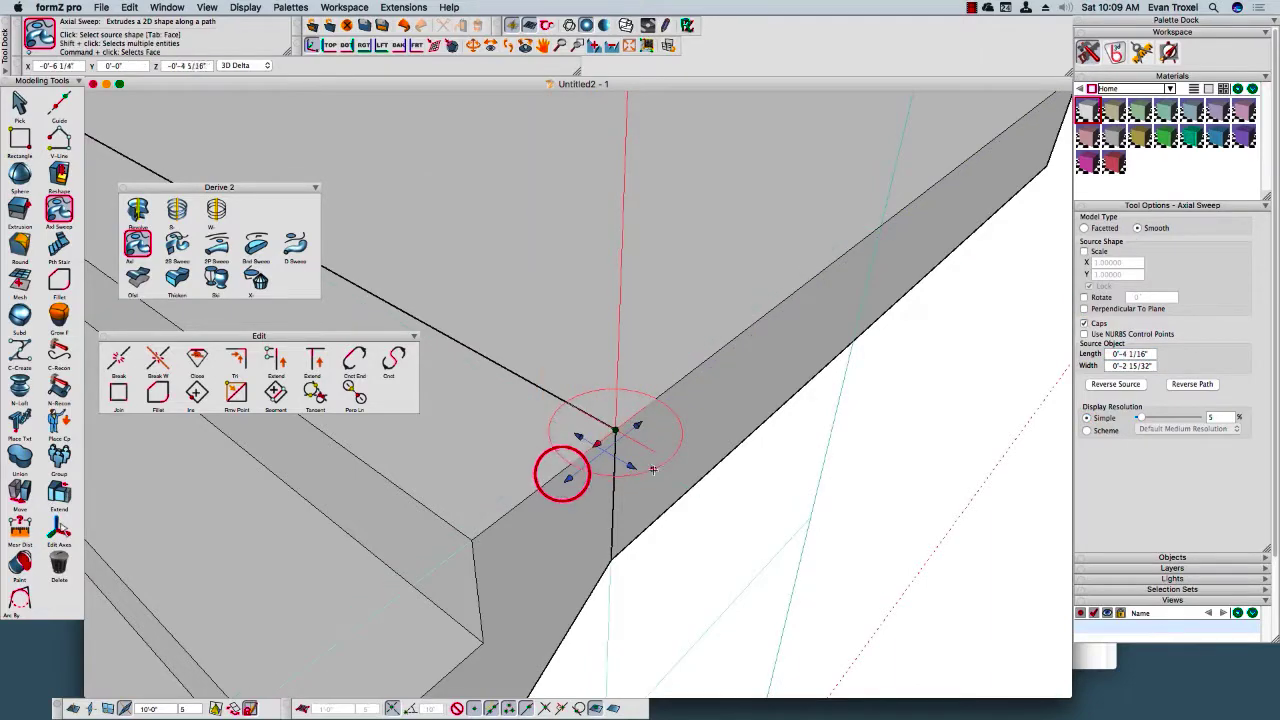
pyautogui.click(583, 467)
pyautogui.scroll(-6, 583, 467)
pyautogui.moveTo(583, 467); pyautogui.dragTo(627, 547, button='middle')
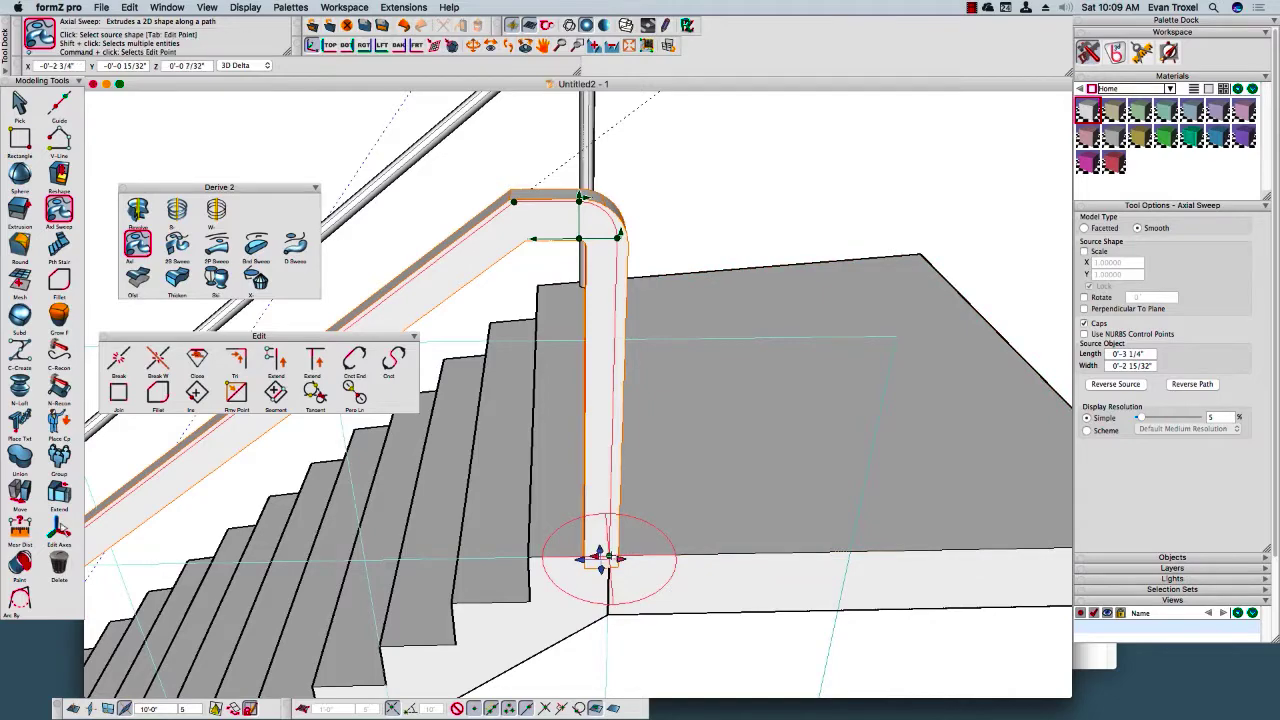
# Undo the enlarged square railing sweep and return to the Pick tool.
pyautogui.click(663, 554)
pyautogui.moveTo(663, 554); pyautogui.dragTo(712, 580, button='middle')
pyautogui.press('p')
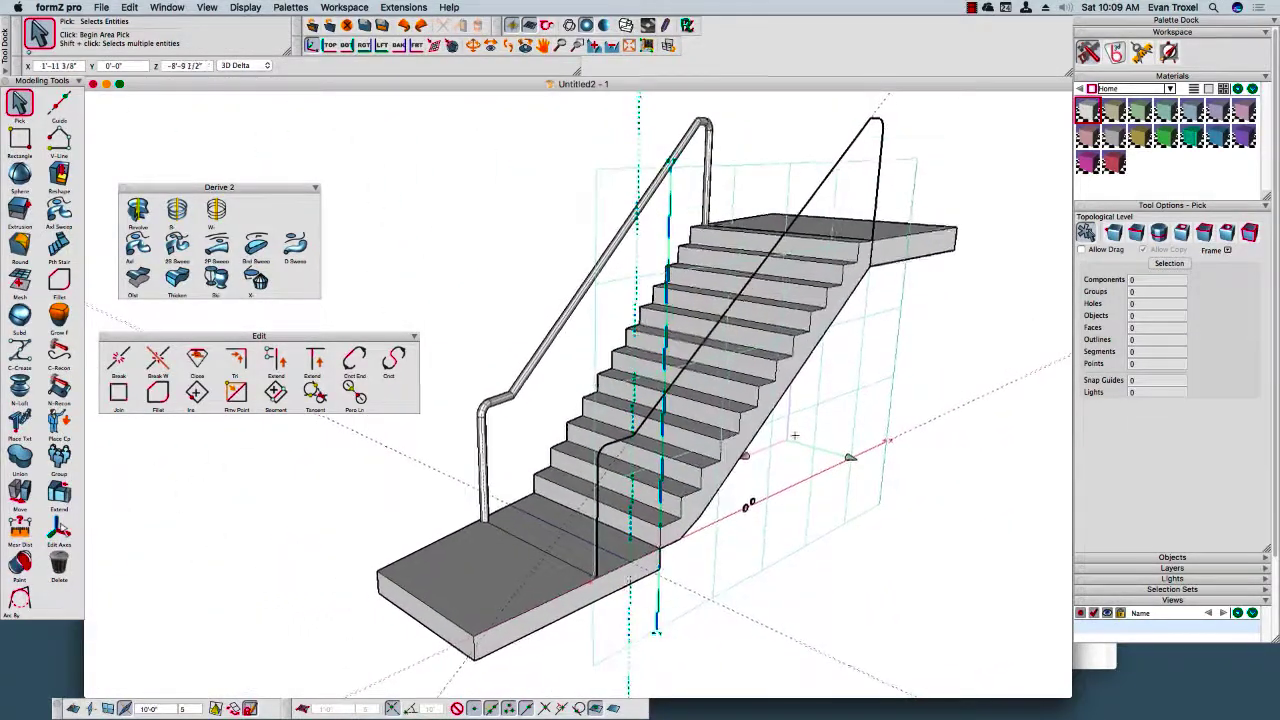
# Axial Sweep the circle of 1" radius along the filleted railing path, with centroid alignment and smooth model type.
pyautogui.click(138, 244)
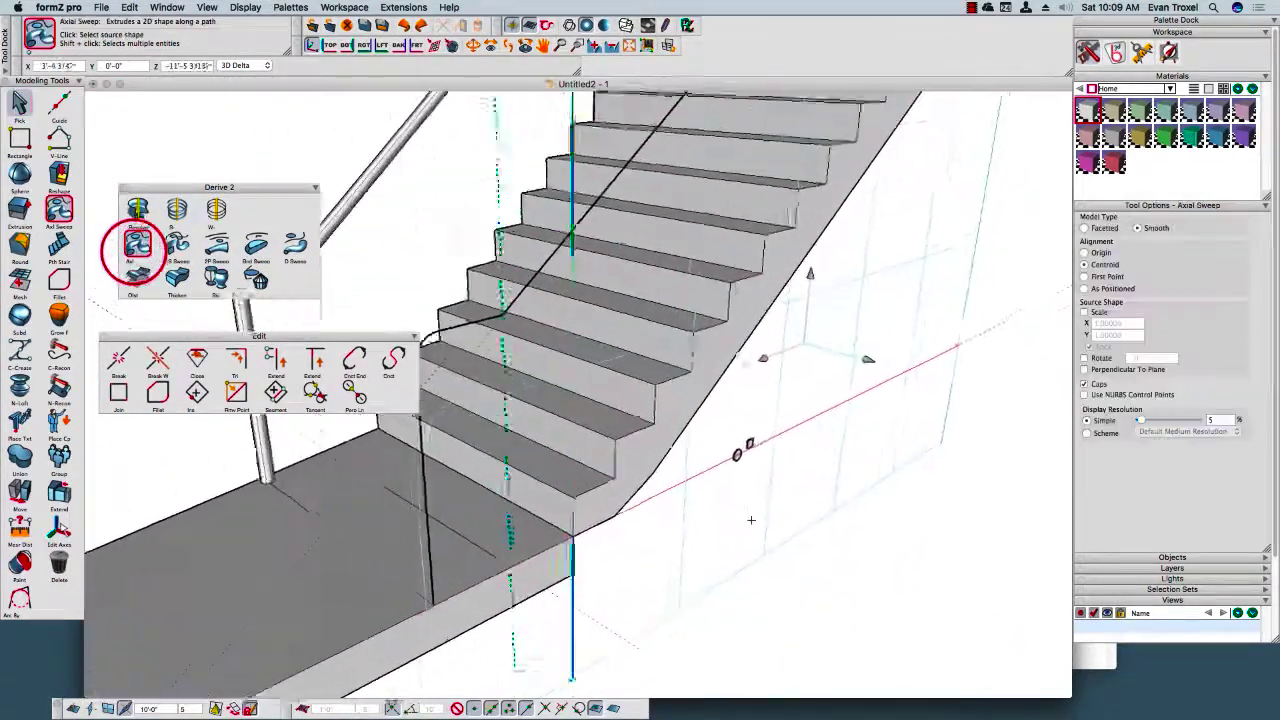
pyautogui.click(313, 523)
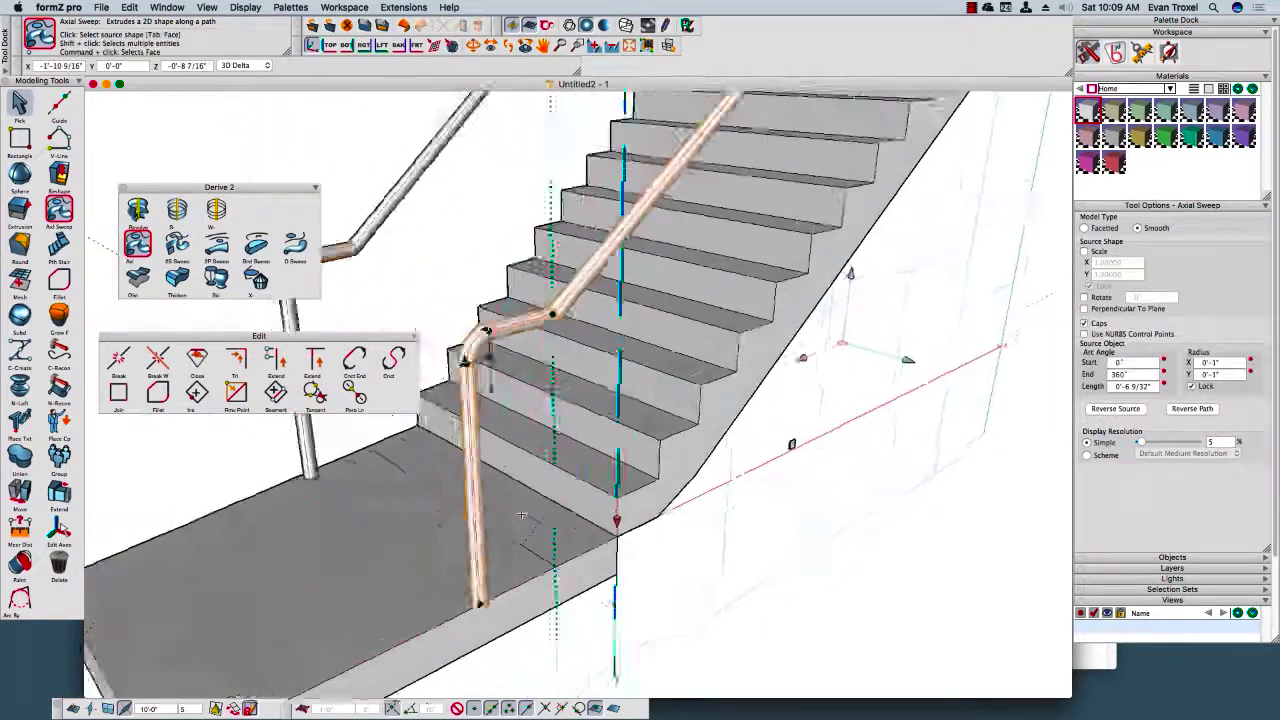
pyautogui.click(19, 104)
pyautogui.click(455, 202)
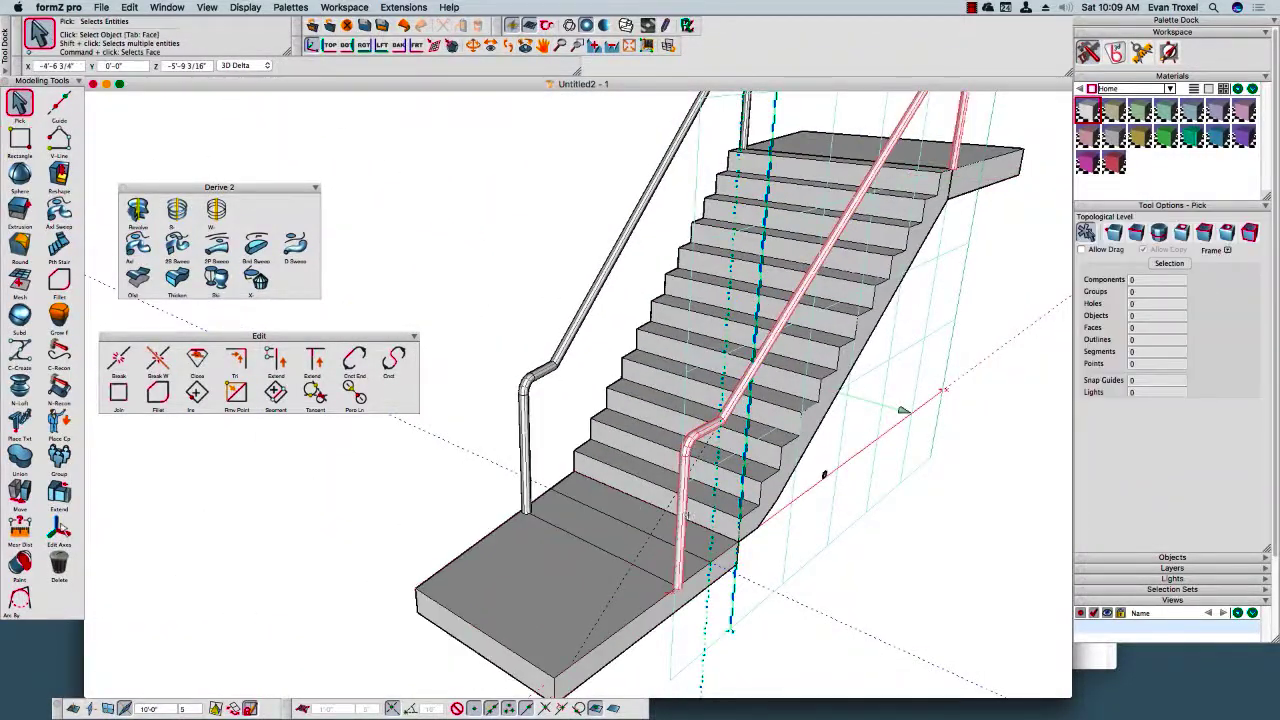
# Move the new round railing inward from the stair's open edge, parallel to the reference plane.
pyautogui.click(686, 515)
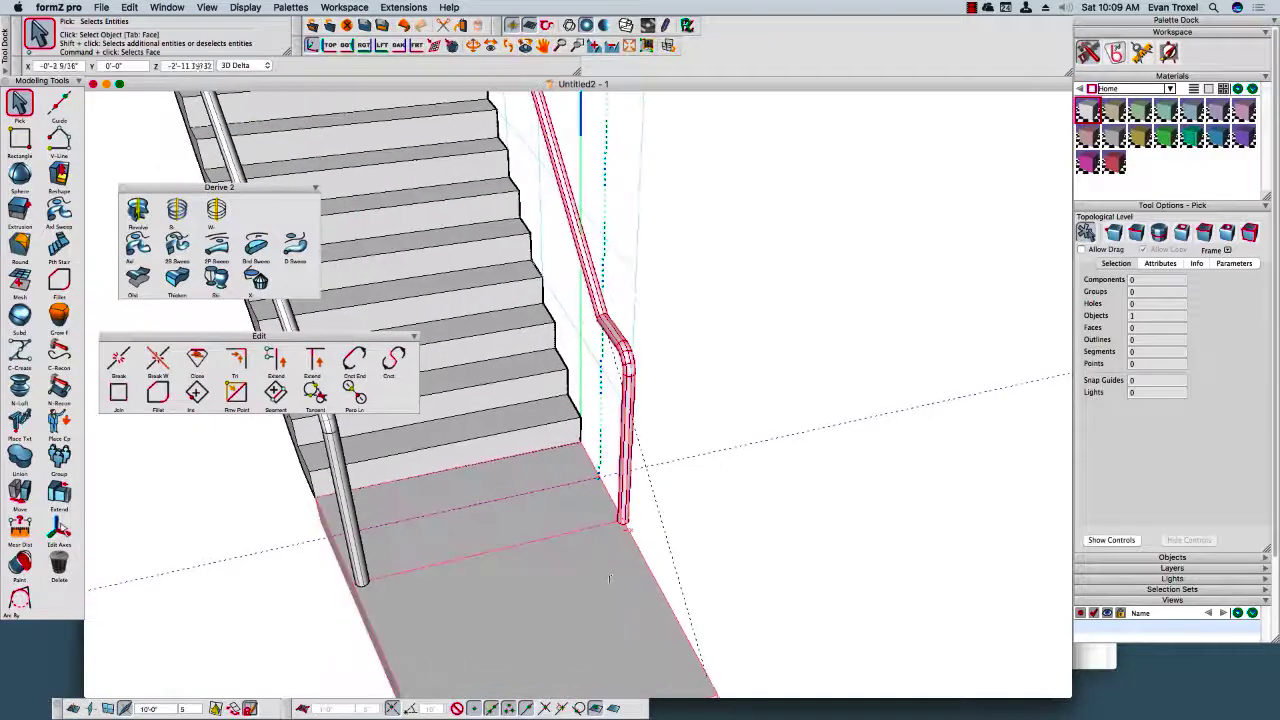
pyautogui.click(19, 490)
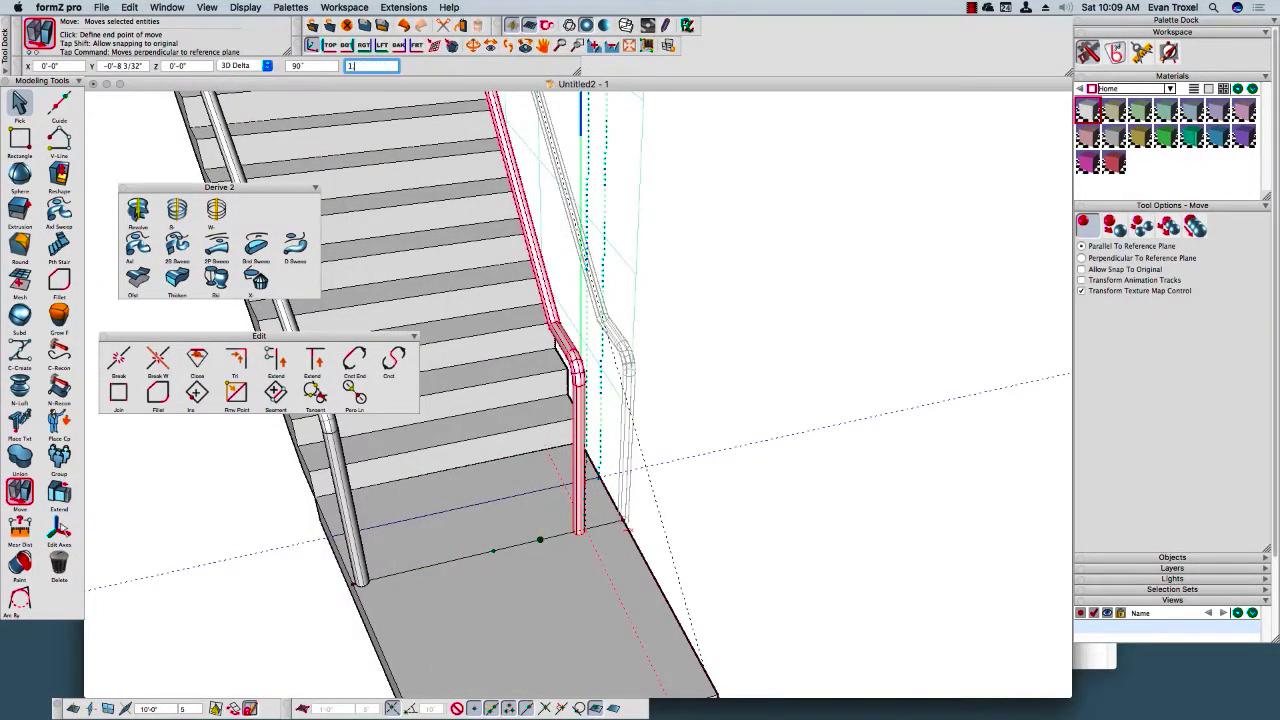
pyautogui.moveTo(628, 530); pyautogui.dragTo(456, 612, button='middle')
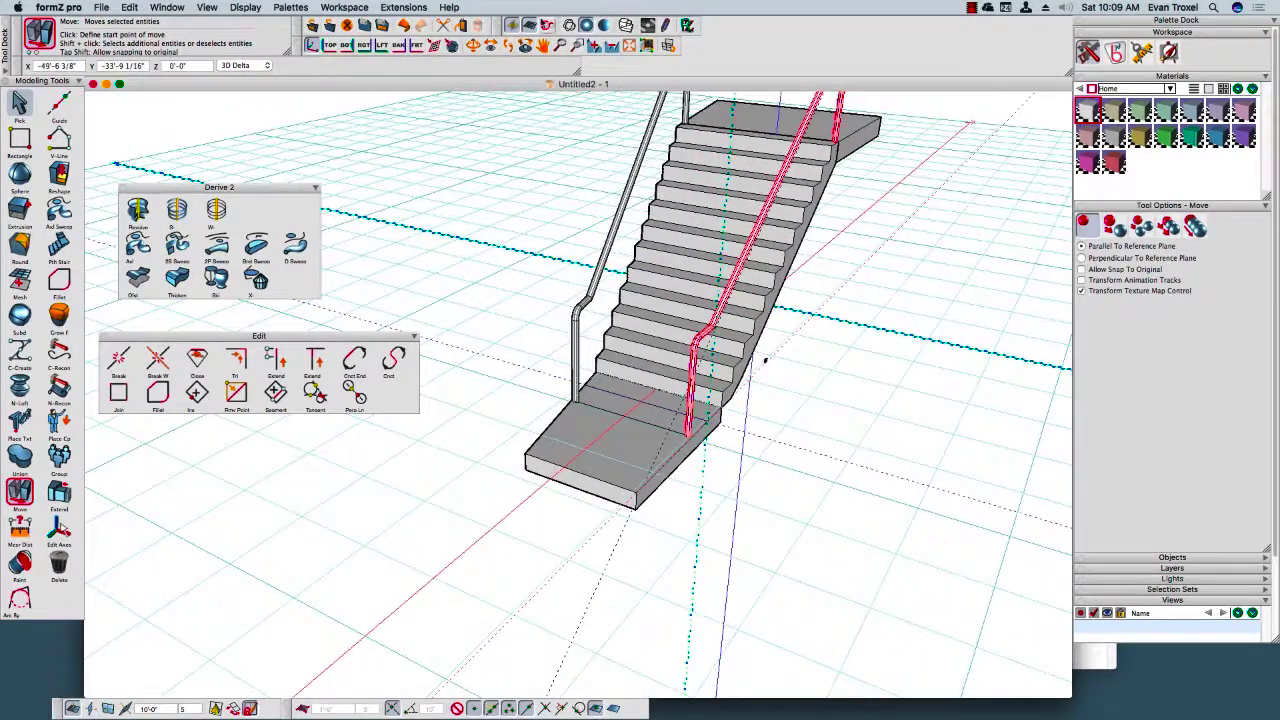
# Hide the reference grid, axes and guide lines, and deselect the railing to view the finished staircase.
pyautogui.click(528, 25)
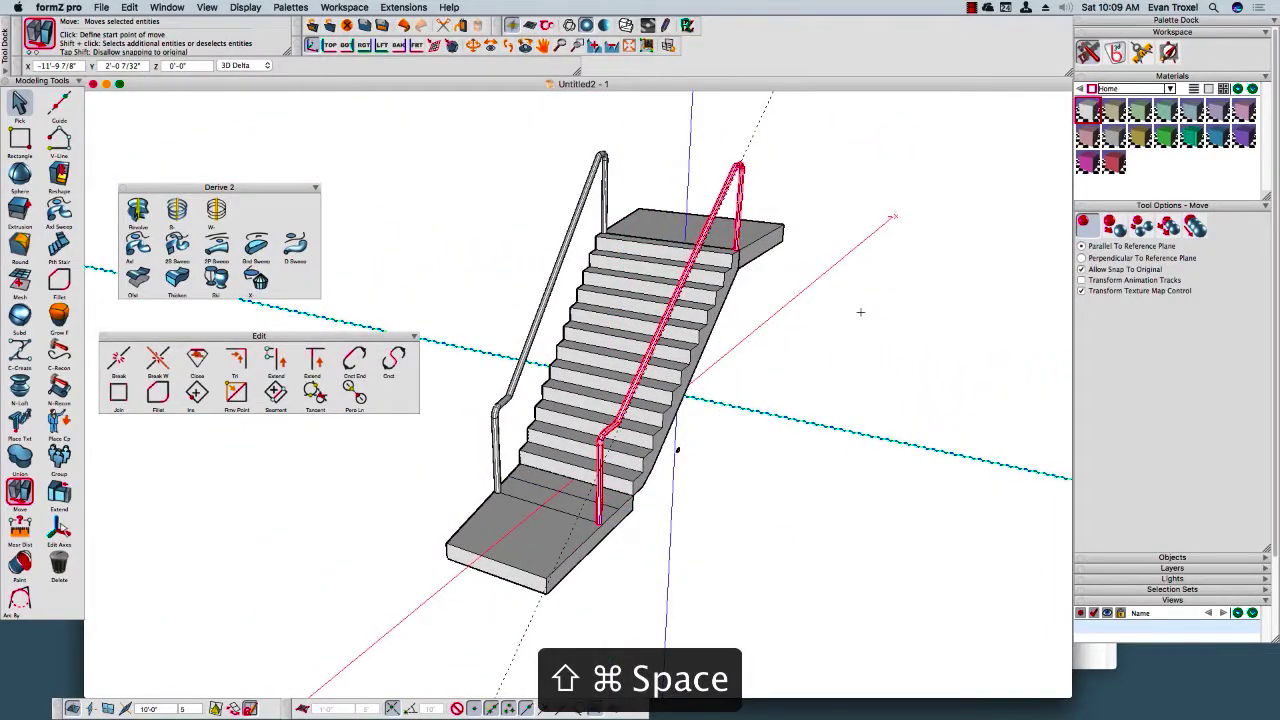
pyautogui.click(19, 102)
pyautogui.moveTo(810, 108); pyautogui.dragTo(881, 145)
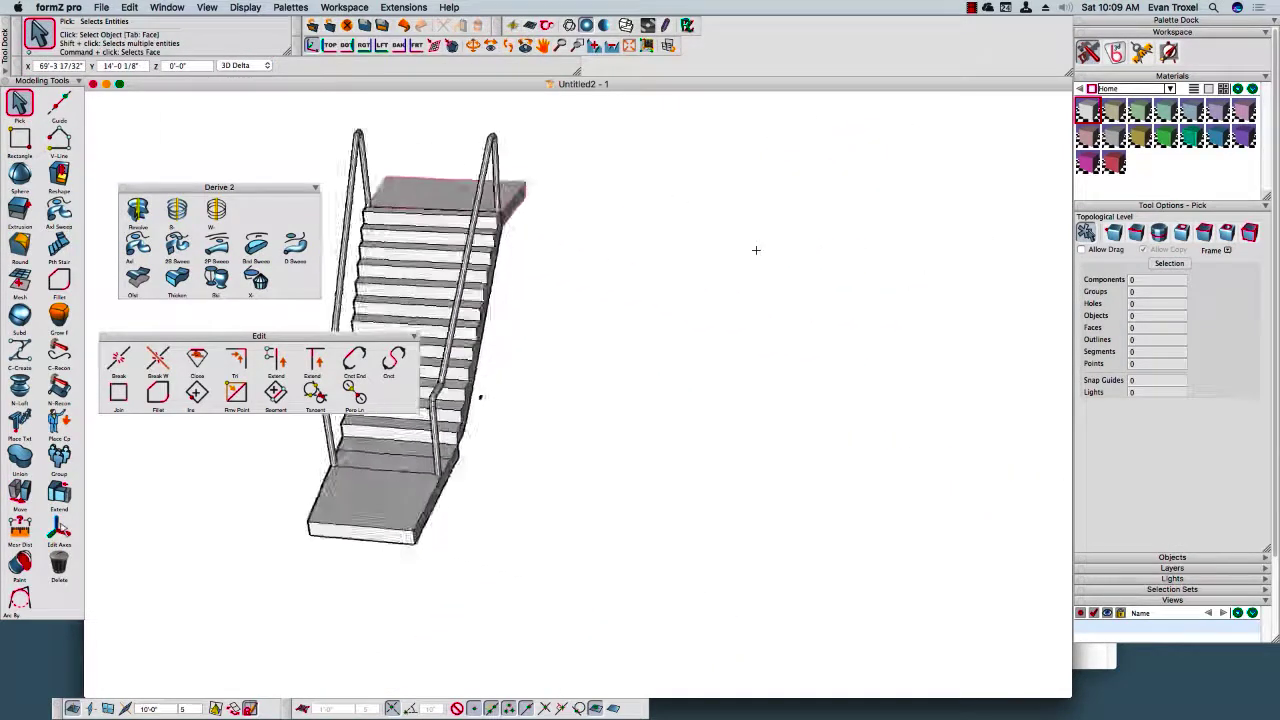
pyautogui.moveTo(823, 357); pyautogui.dragTo(660, 354, button='middle')
pyautogui.click(641, 411)
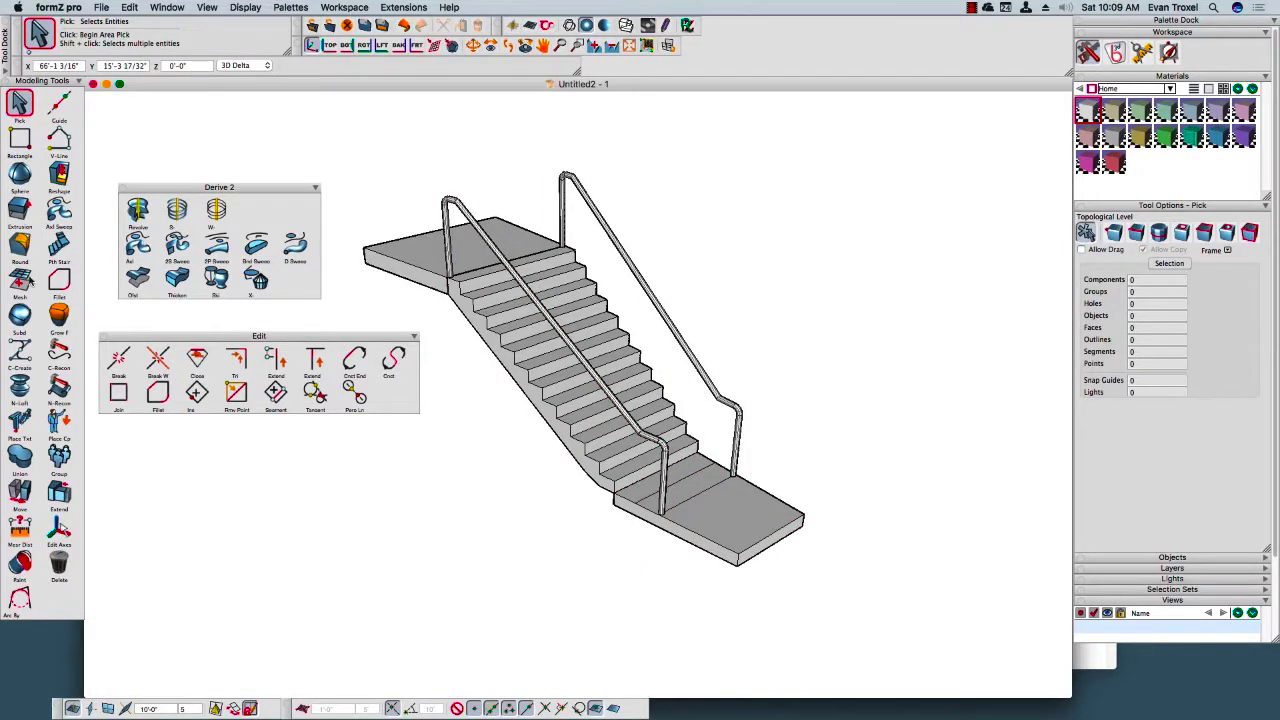
# Unmesh the lower landing to remove its coplanar faces, keeping the mesh tools open as a separate palette.
pyautogui.moveTo(78, 287); pyautogui.dragTo(305, 476)
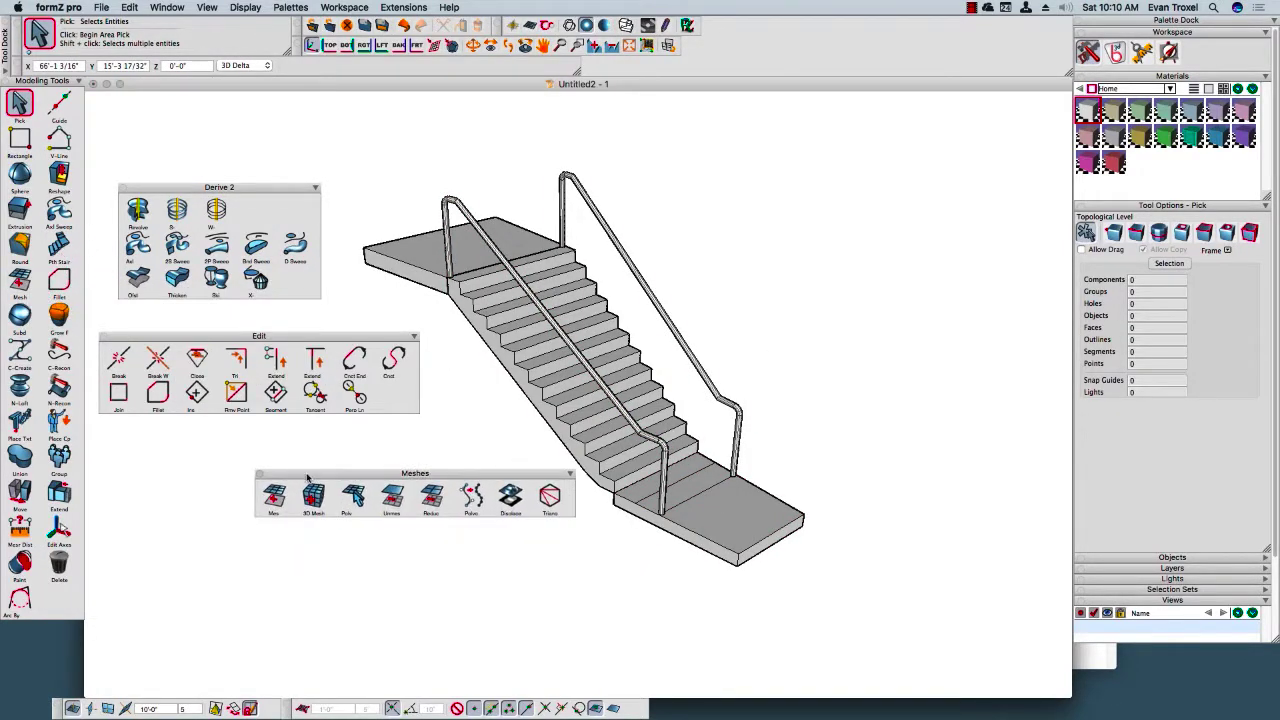
pyautogui.click(396, 497)
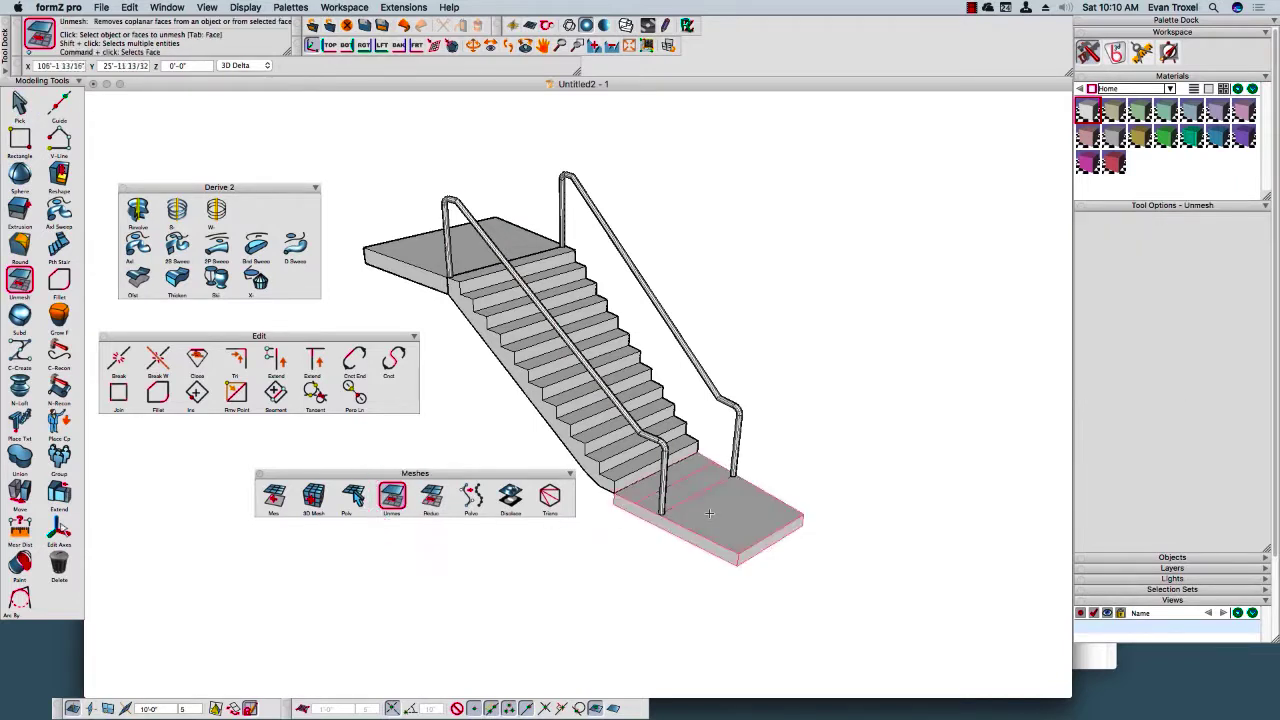